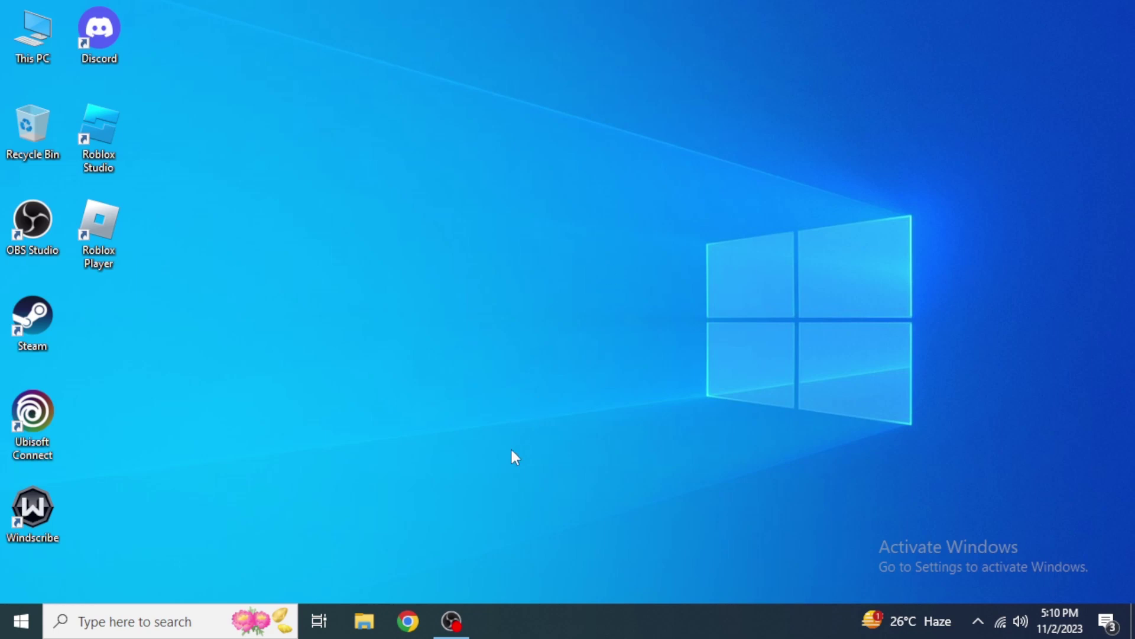
Search Google in Chrome for 'sheep bot discord'
left_click(407, 620)
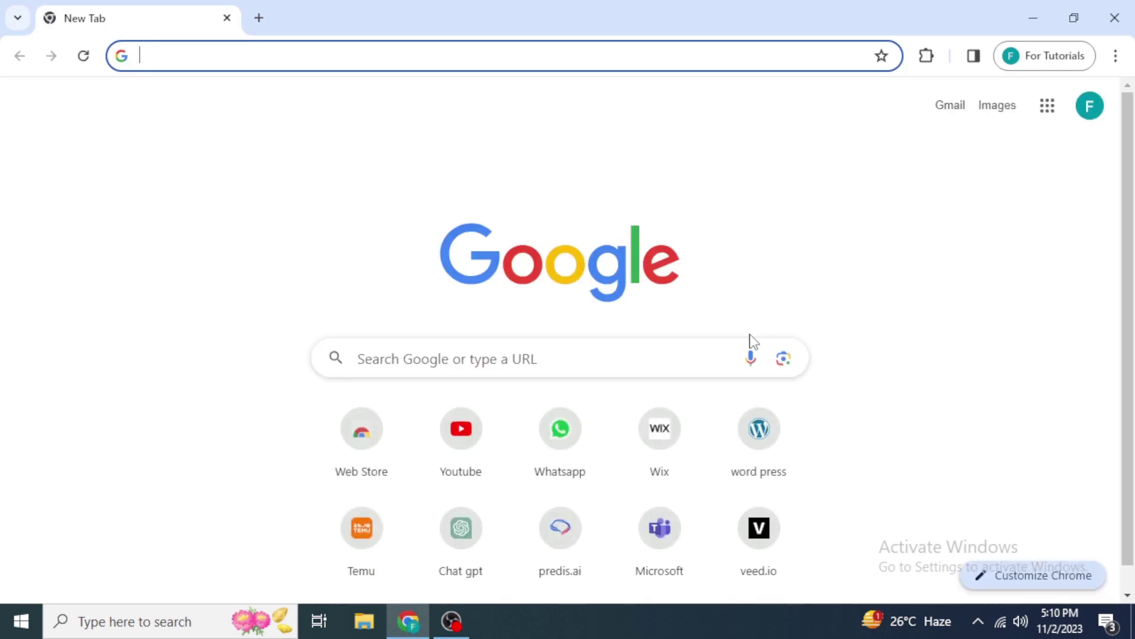
type("sheep ")
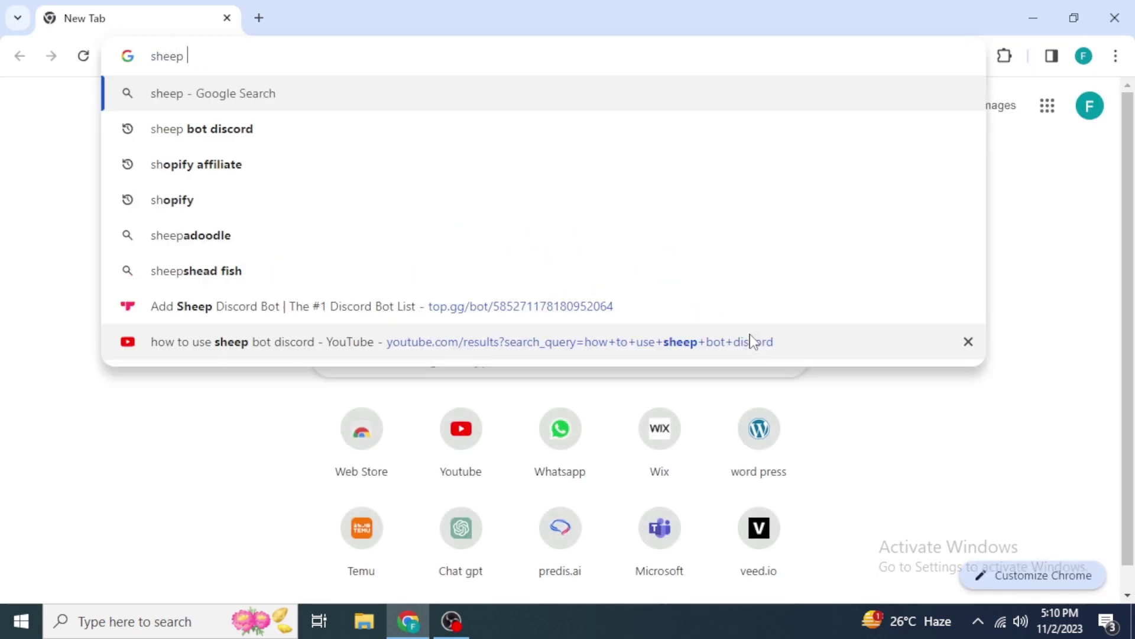
type("bot discor")
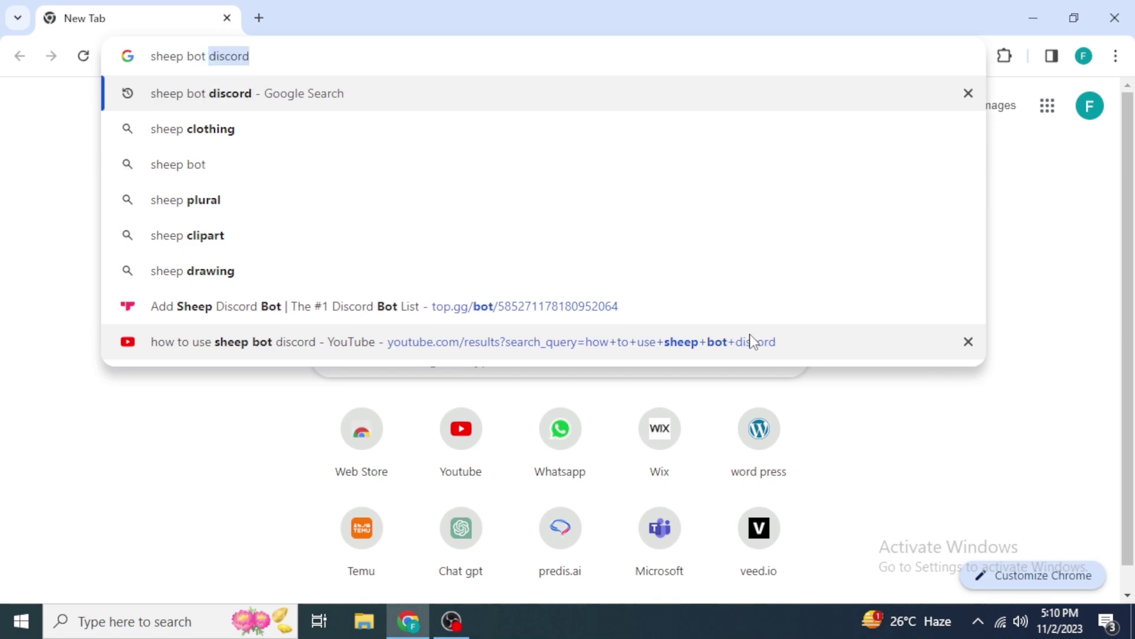
type("d")
key("Return")
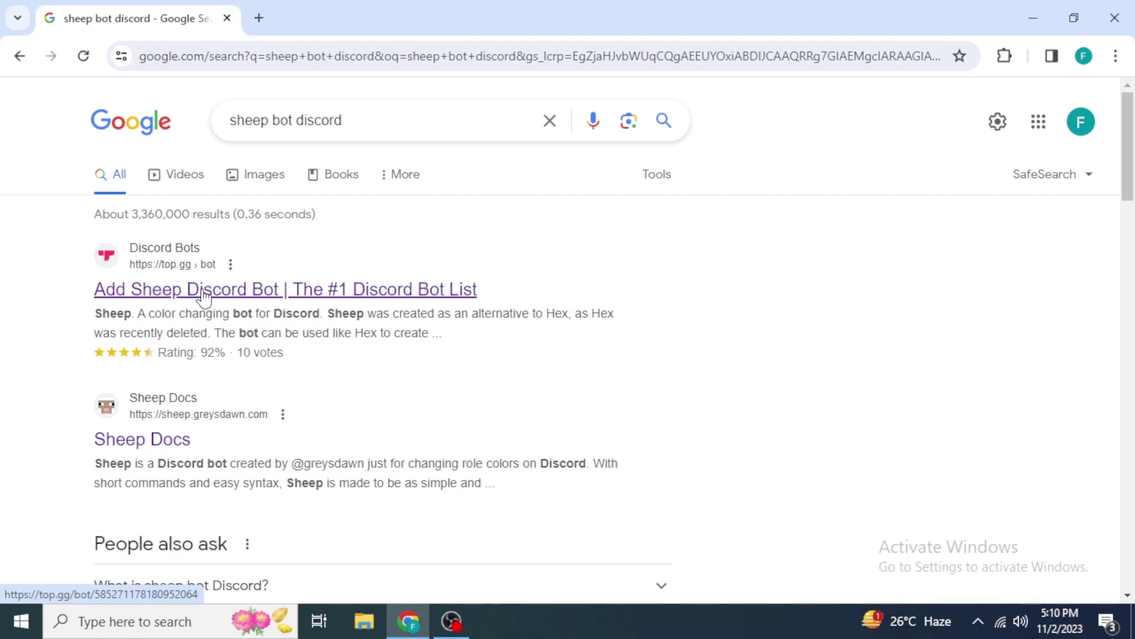
Open the top.gg 'Add Sheep Discord Bot' listing from the search results
left_click(183, 295)
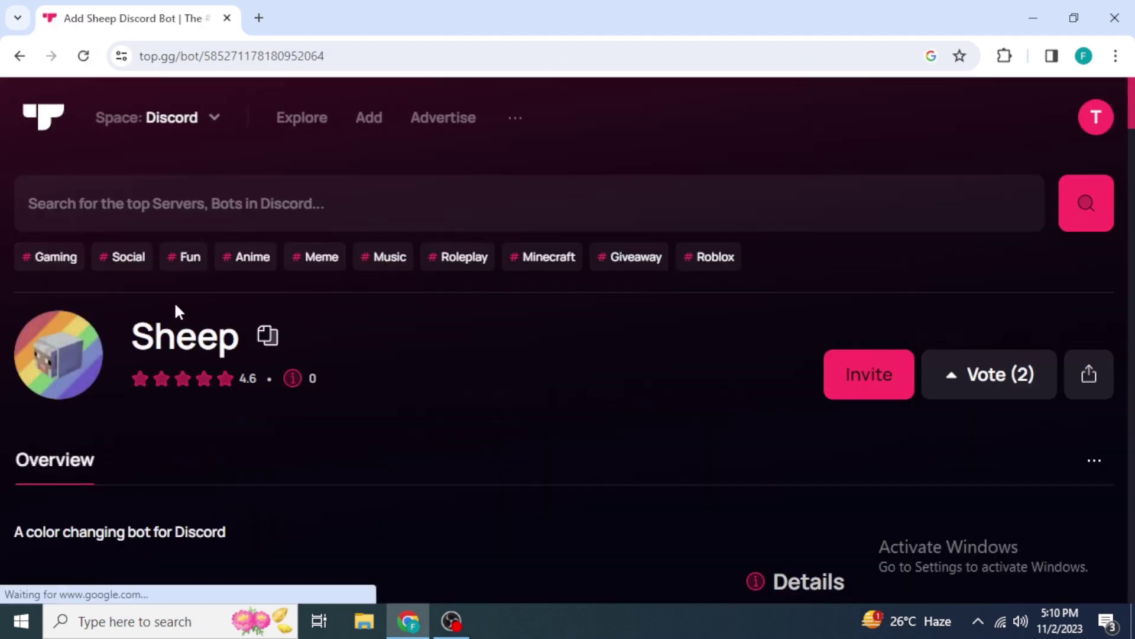
scroll(388, 363, "down", 3)
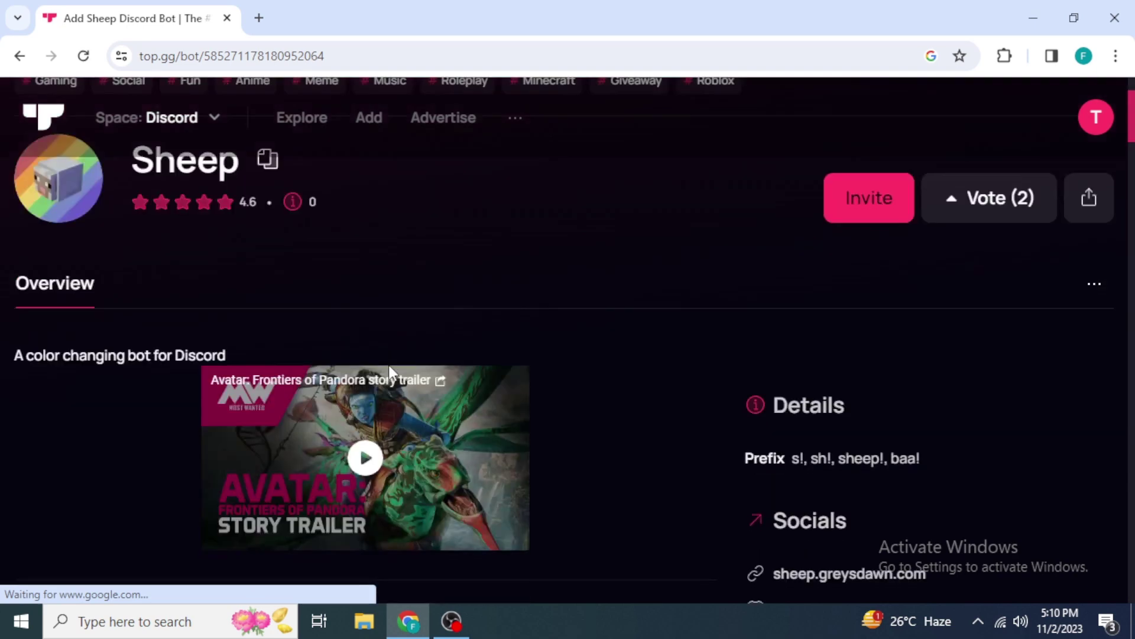
scroll(387, 364, "up", 3)
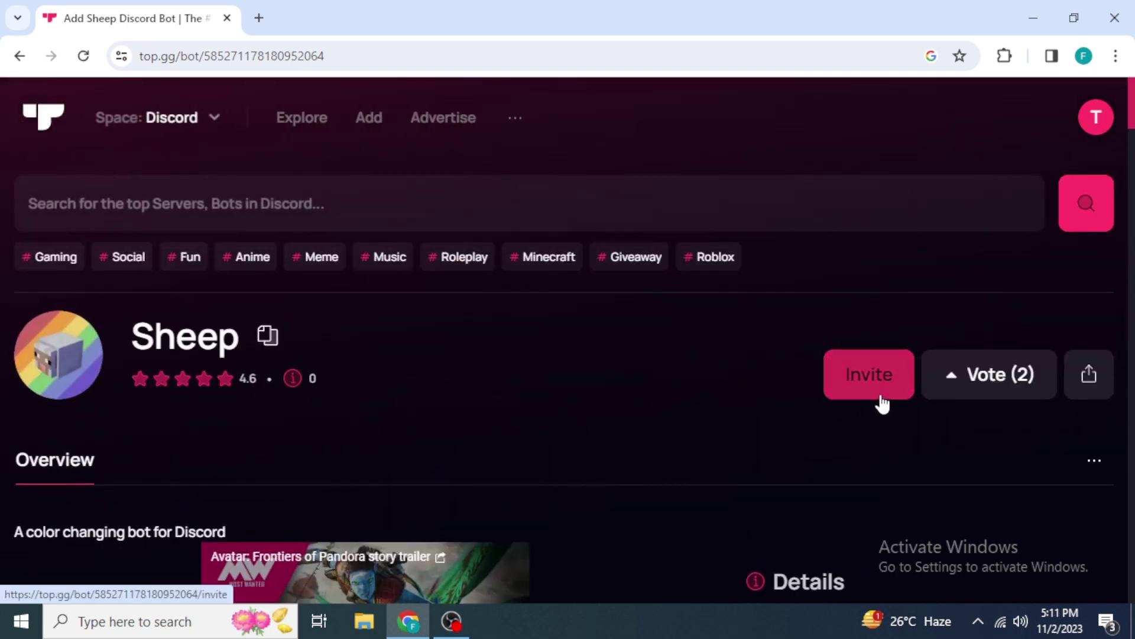
left_click(855, 391)
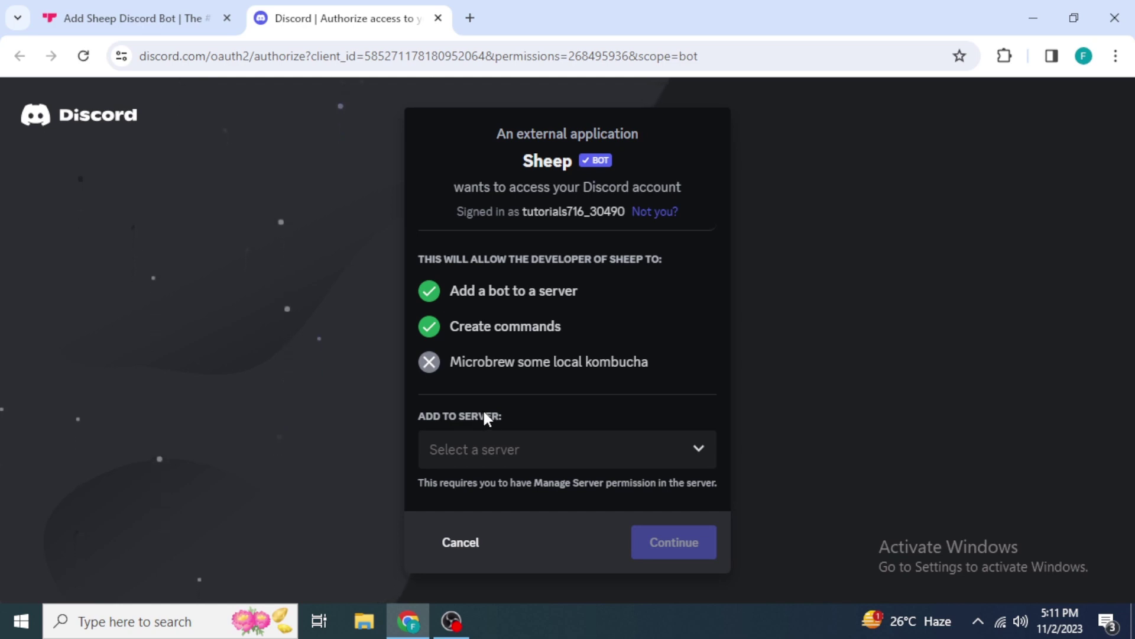
left_click(530, 462)
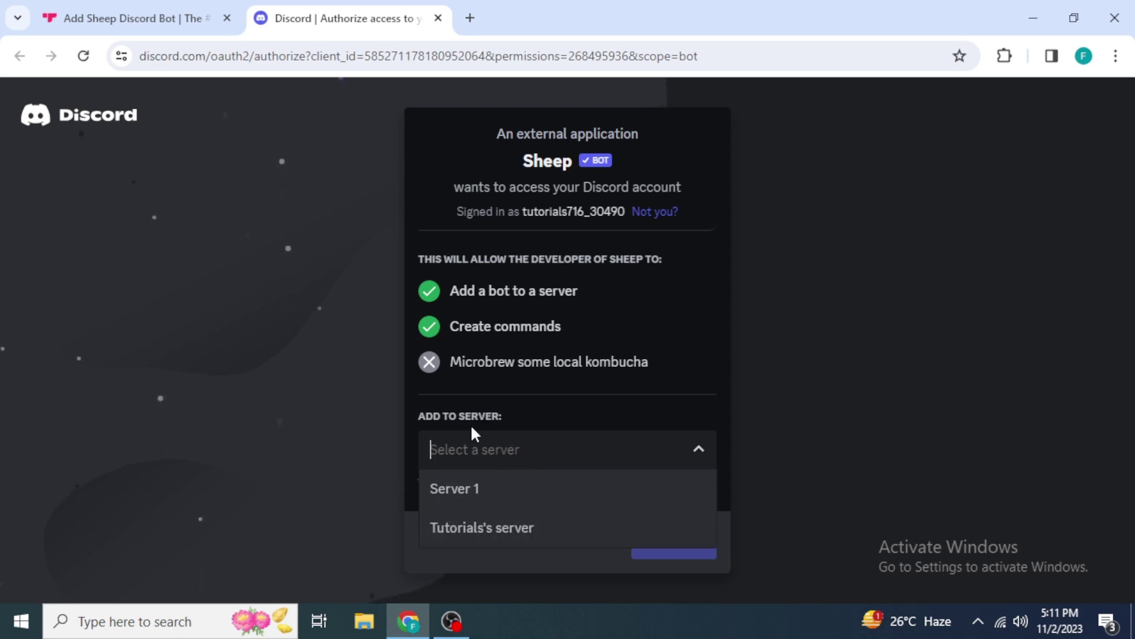
left_click(484, 528)
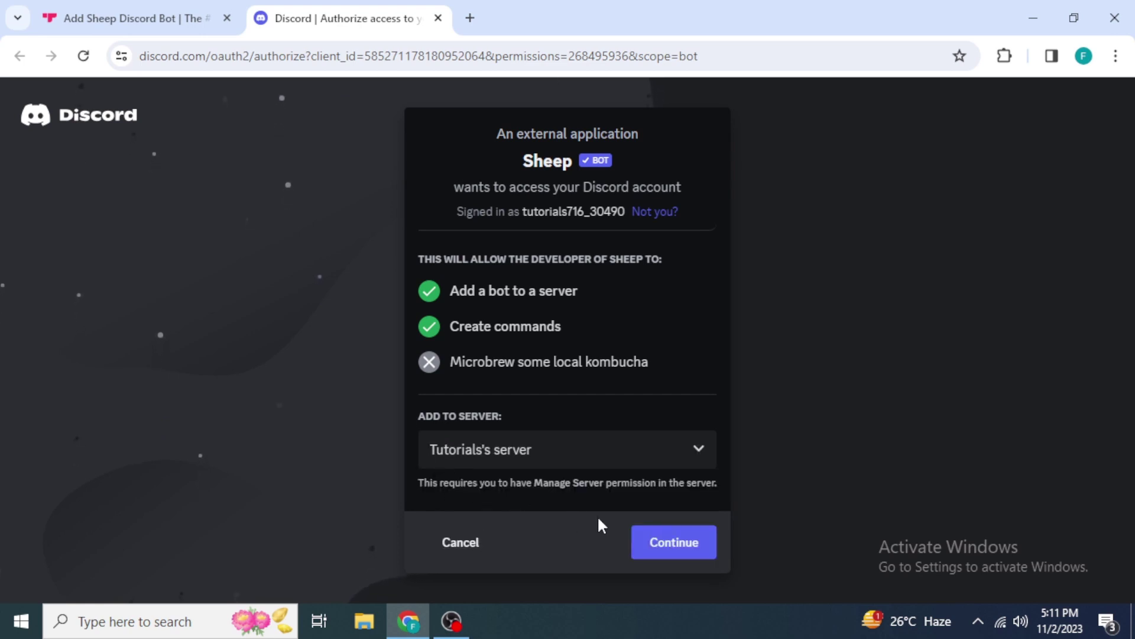
left_click(674, 544)
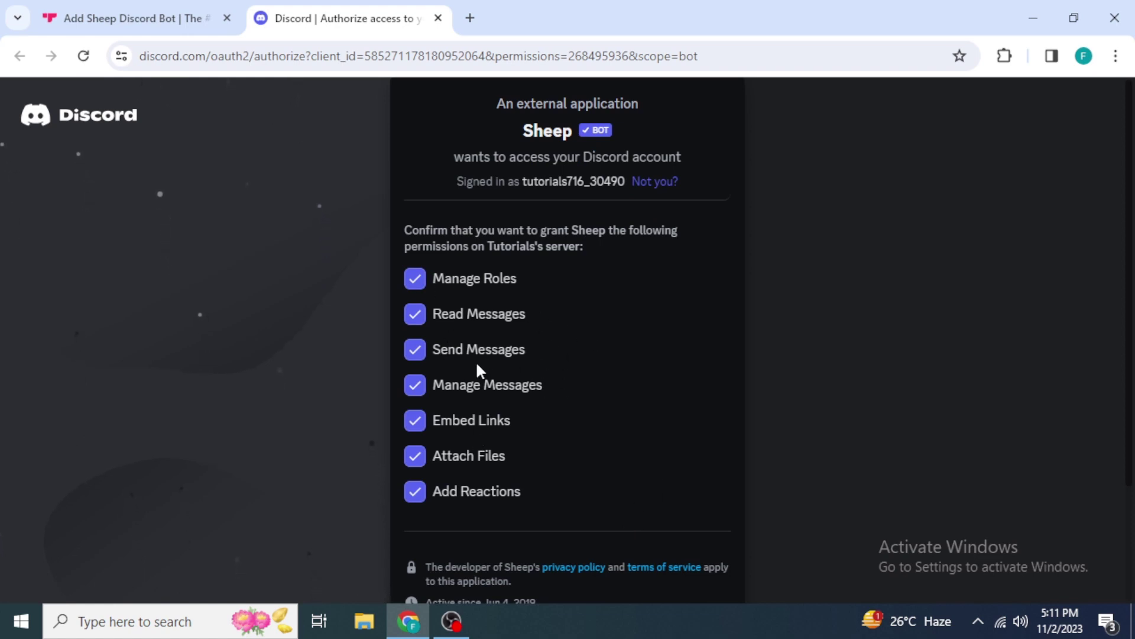
scroll(477, 371, "down", 3)
Authorize Sheep's requested permissions and pass the hCaptcha human check
left_click(701, 576)
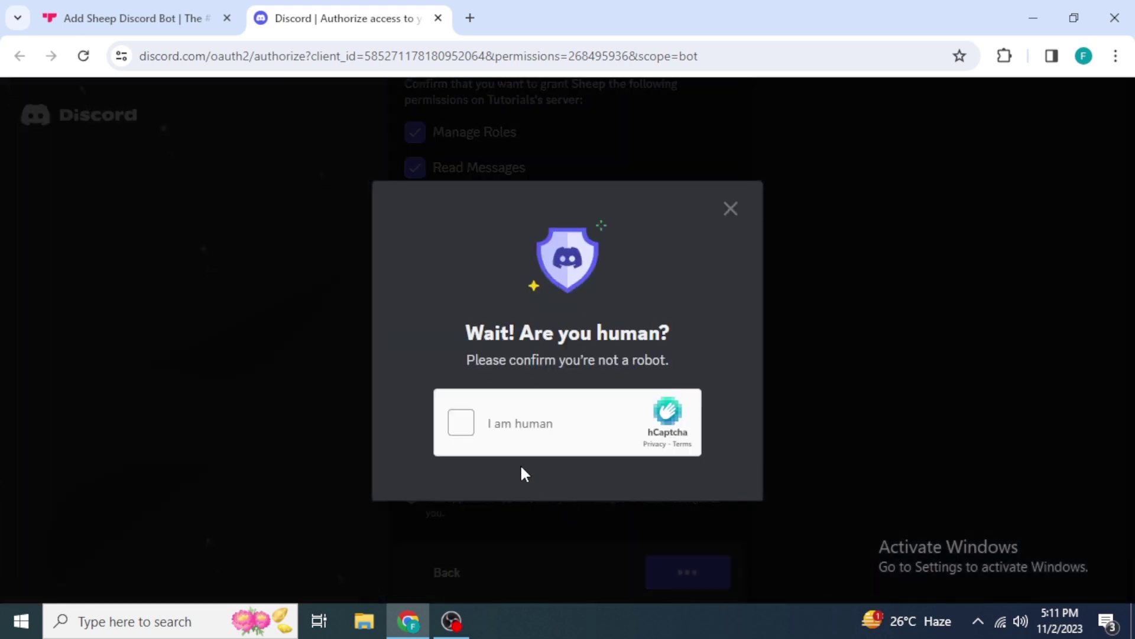
left_click(460, 422)
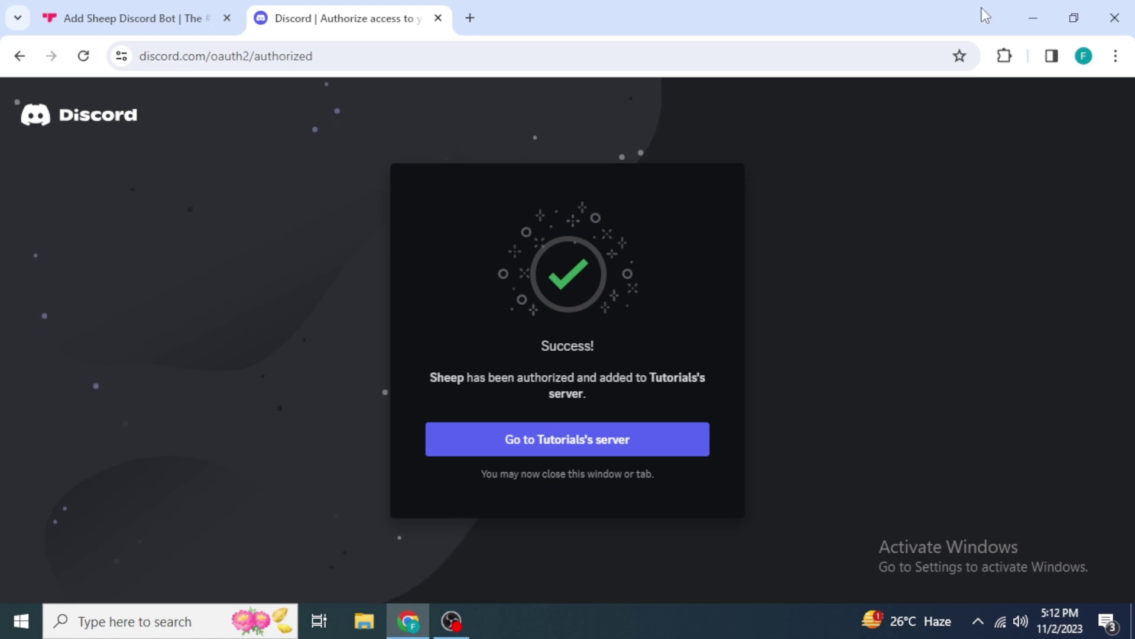
Minimize Chrome and launch the Discord desktop app from its desktop shortcut
left_click(1034, 15)
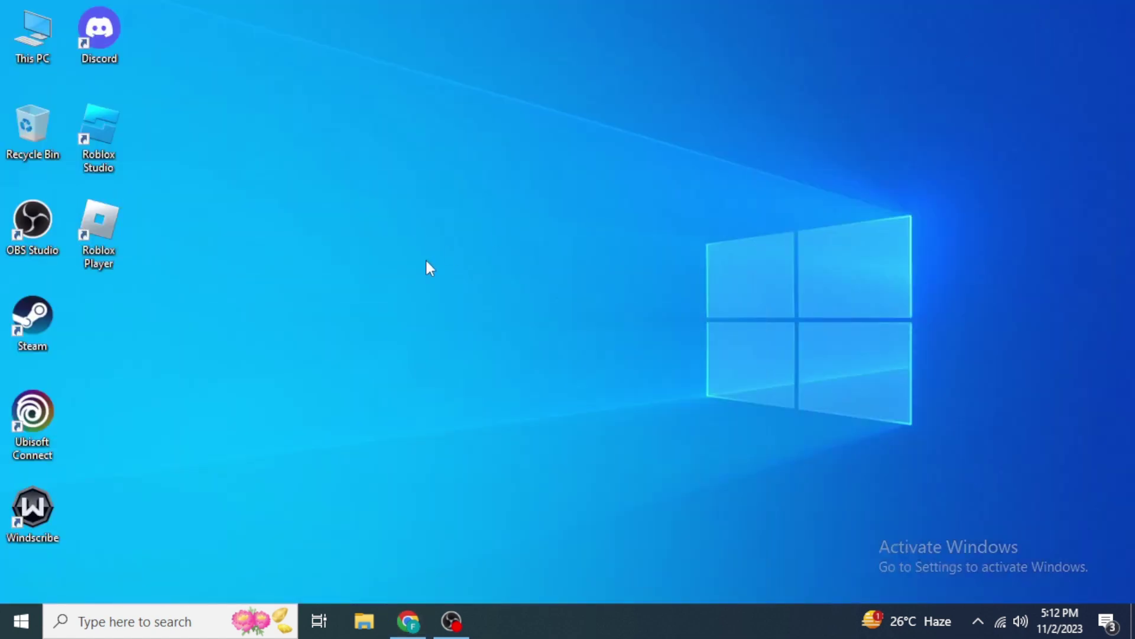
double_click(94, 33)
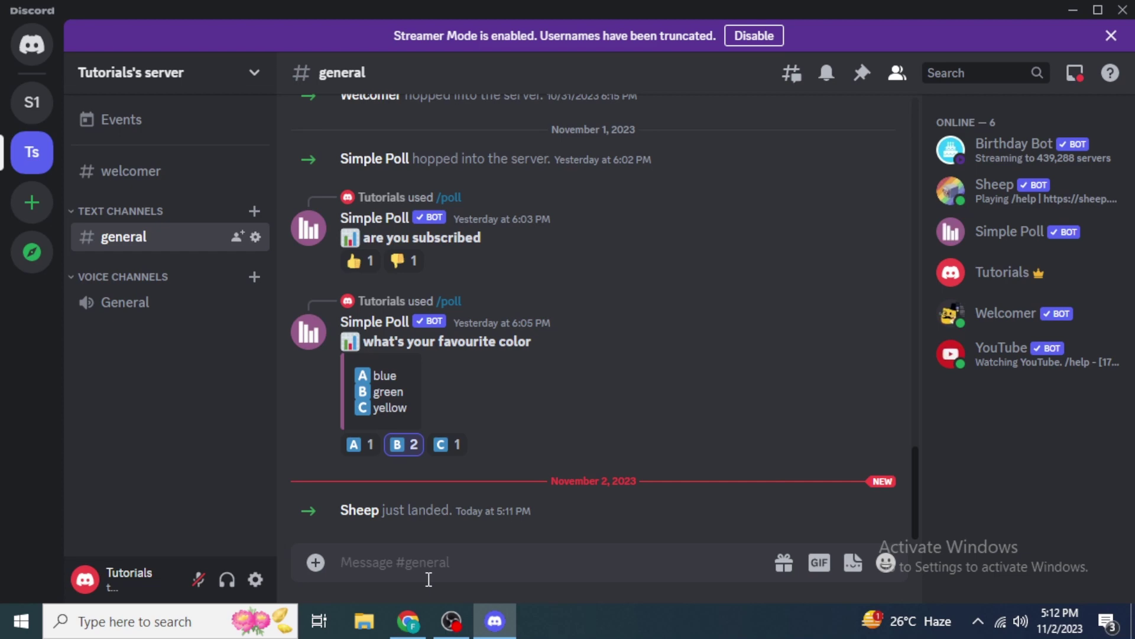
Run Sheep's /about command in #general to show the bot's About reply
type("/")
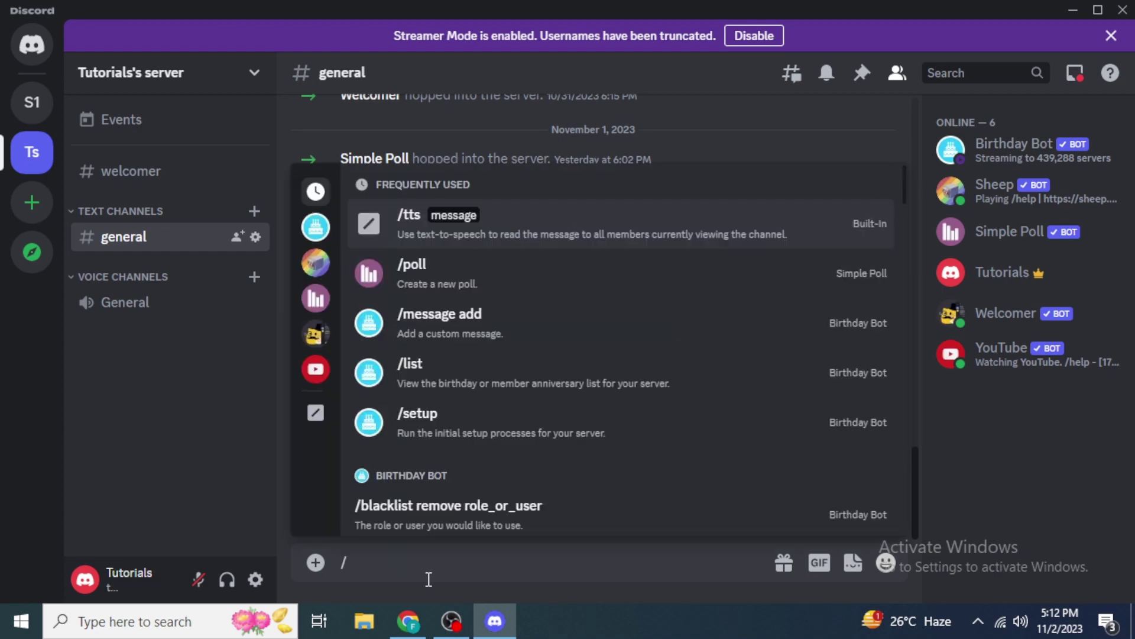
type("about")
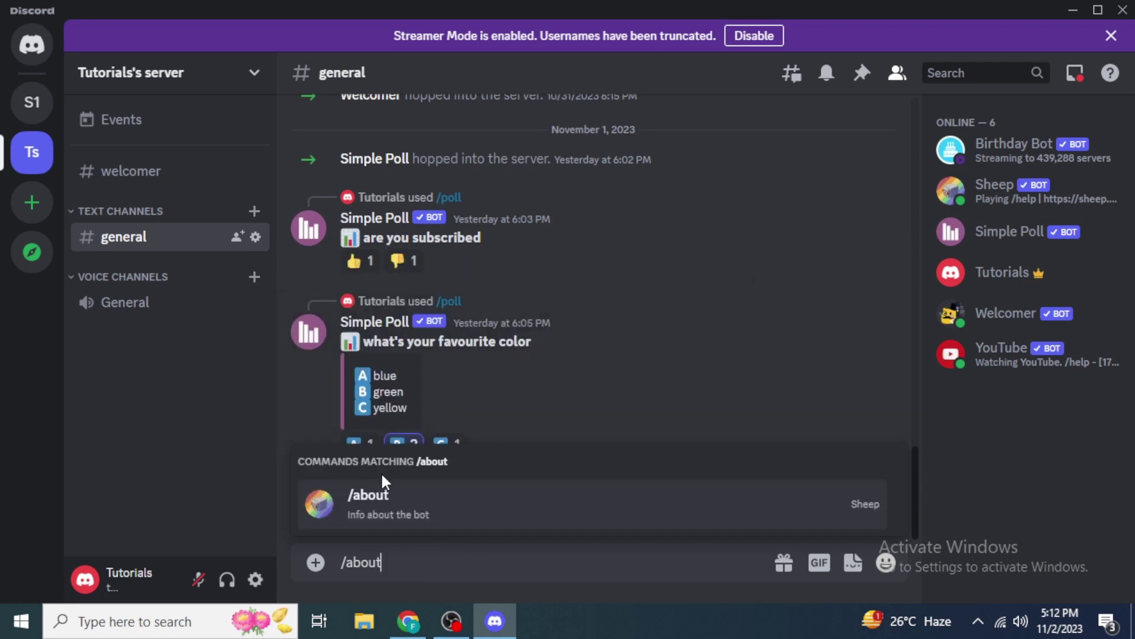
left_click(388, 523)
key("Return")
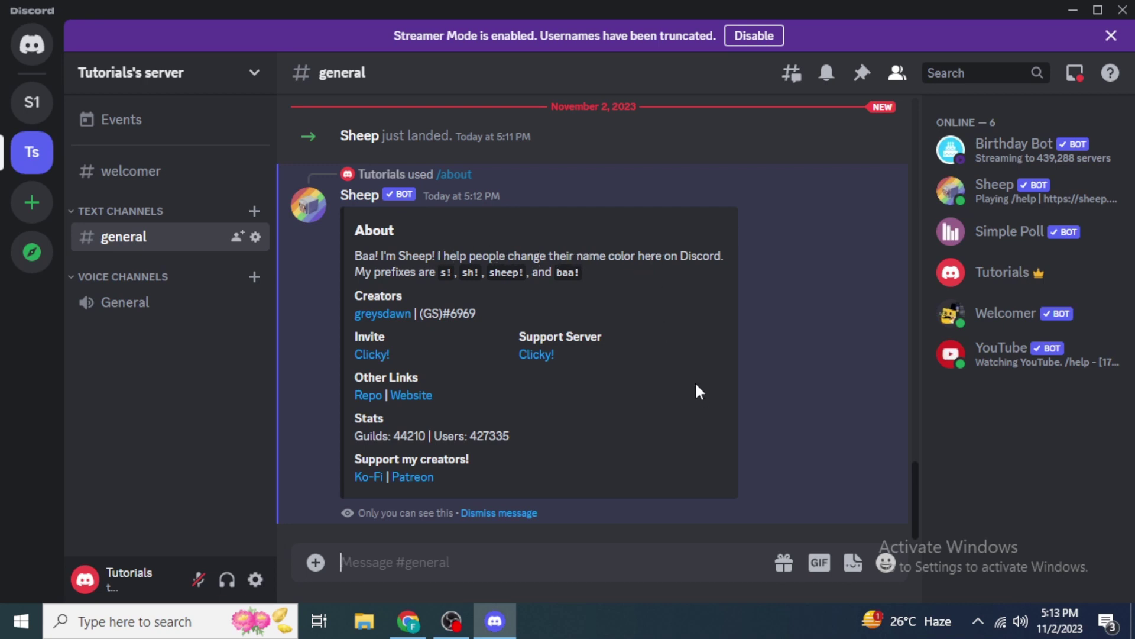
left_click(624, 550)
Filter the slash command picker to Sheep's commands and select /color change
type("/")
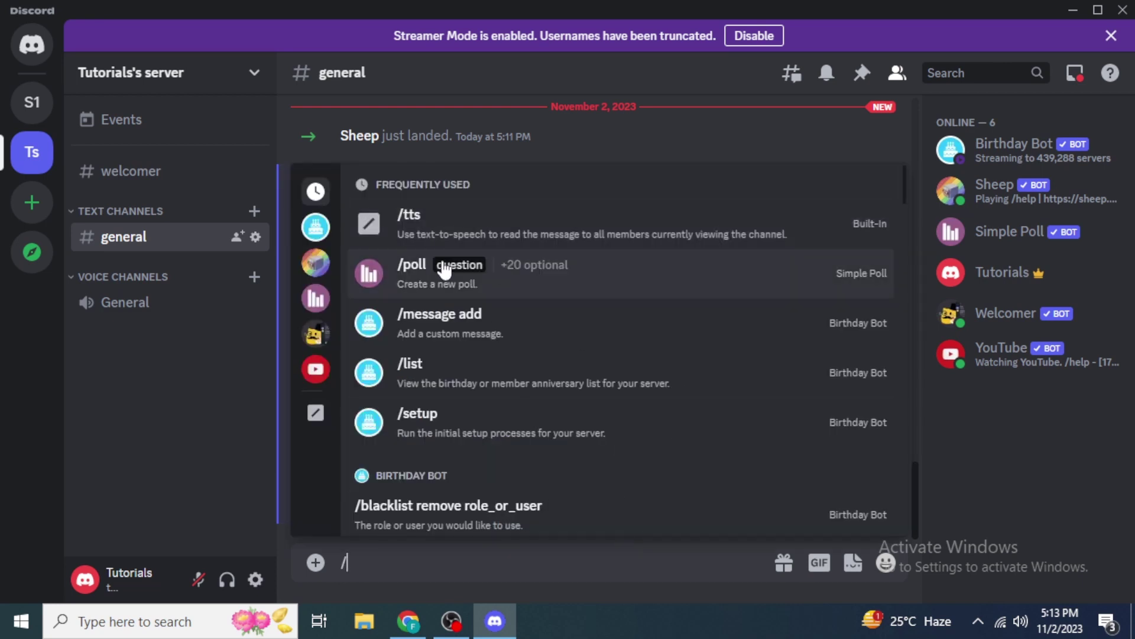
left_click(316, 267)
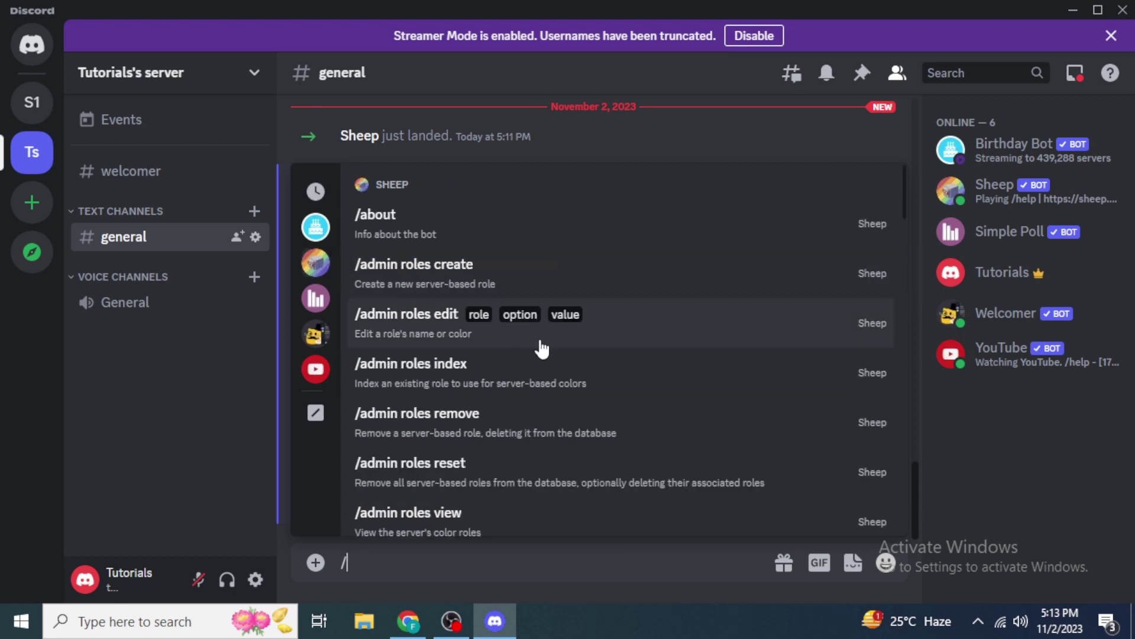
scroll(539, 340, "down", 5)
scroll(541, 349, "down", 20)
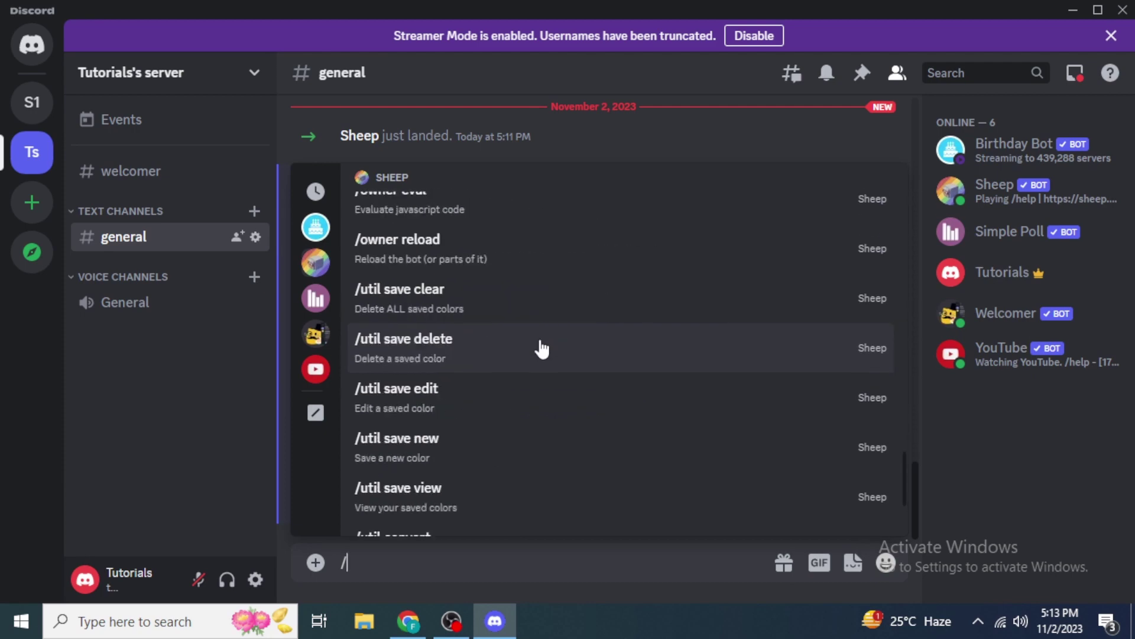
scroll(542, 349, "up", 20)
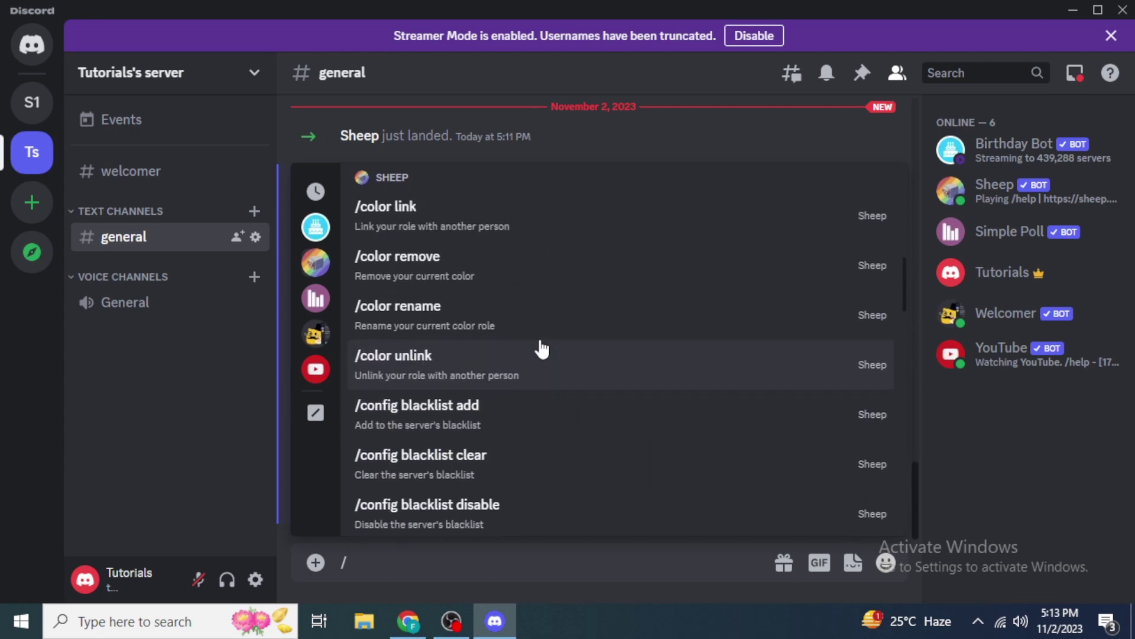
scroll(542, 350, "up", 3)
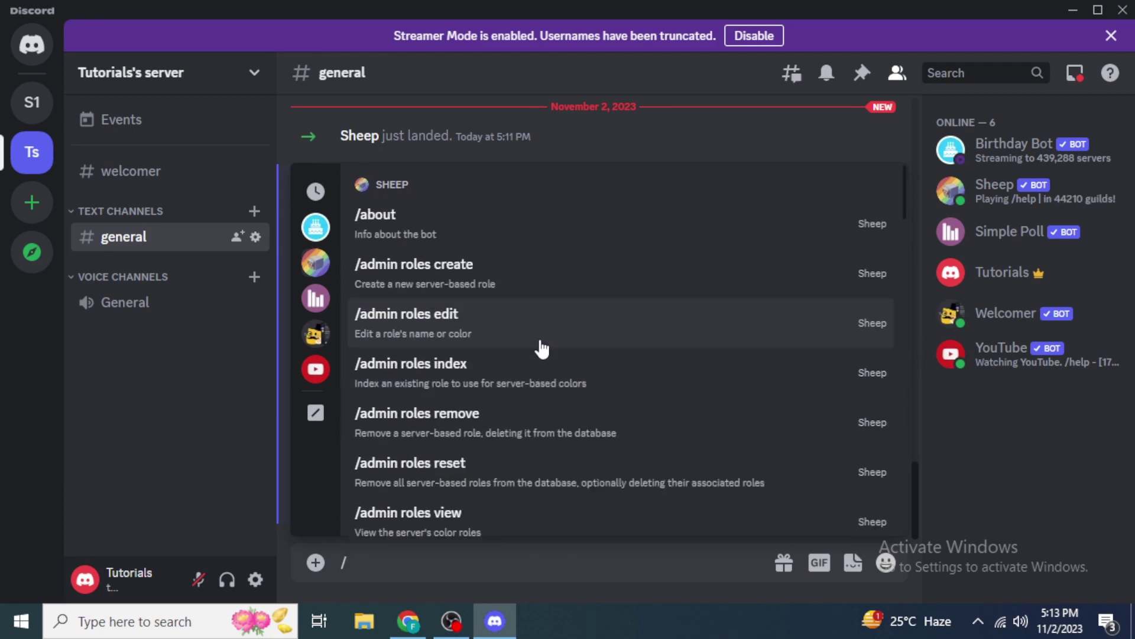
scroll(541, 350, "down", 5)
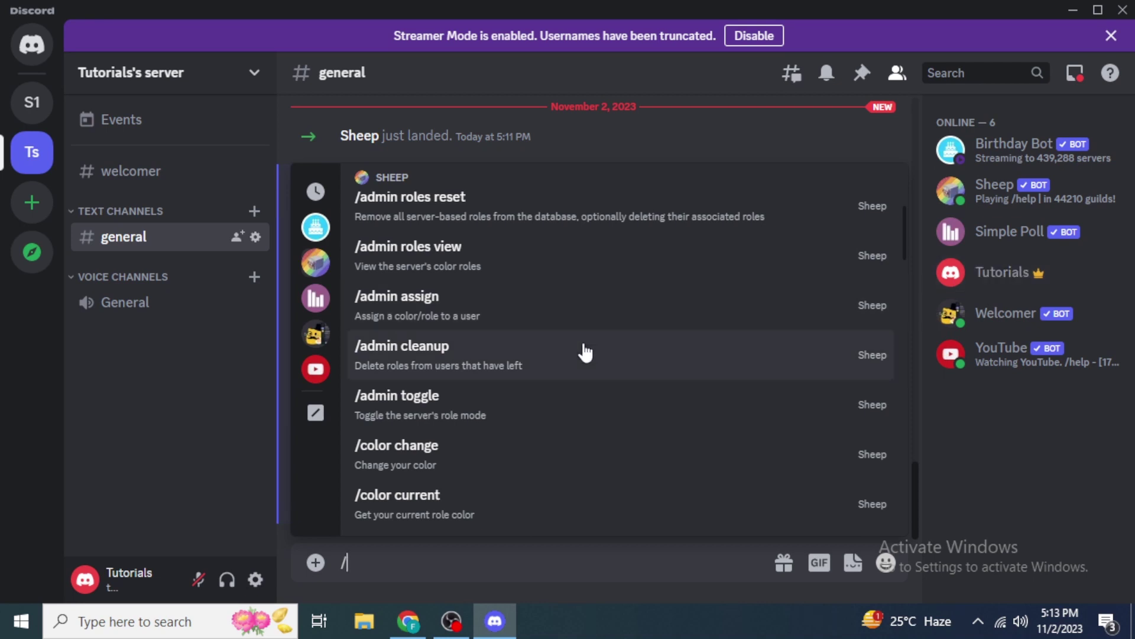
scroll(585, 354, "down", 2)
left_click(450, 362)
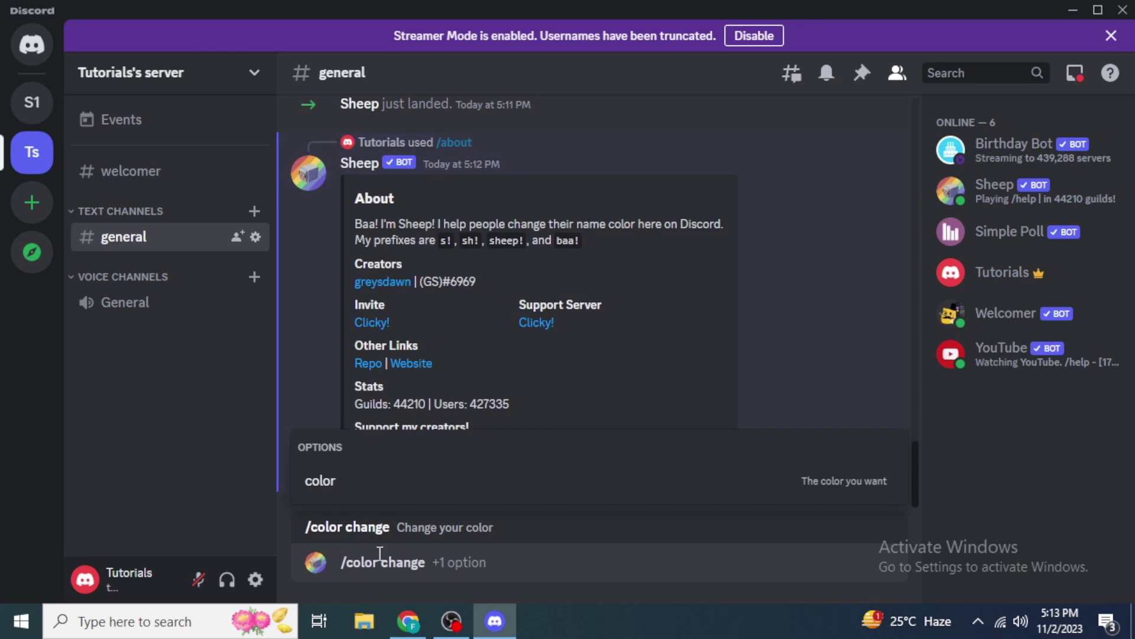
Send /color change with the color option set to 'yellow'
left_click(372, 497)
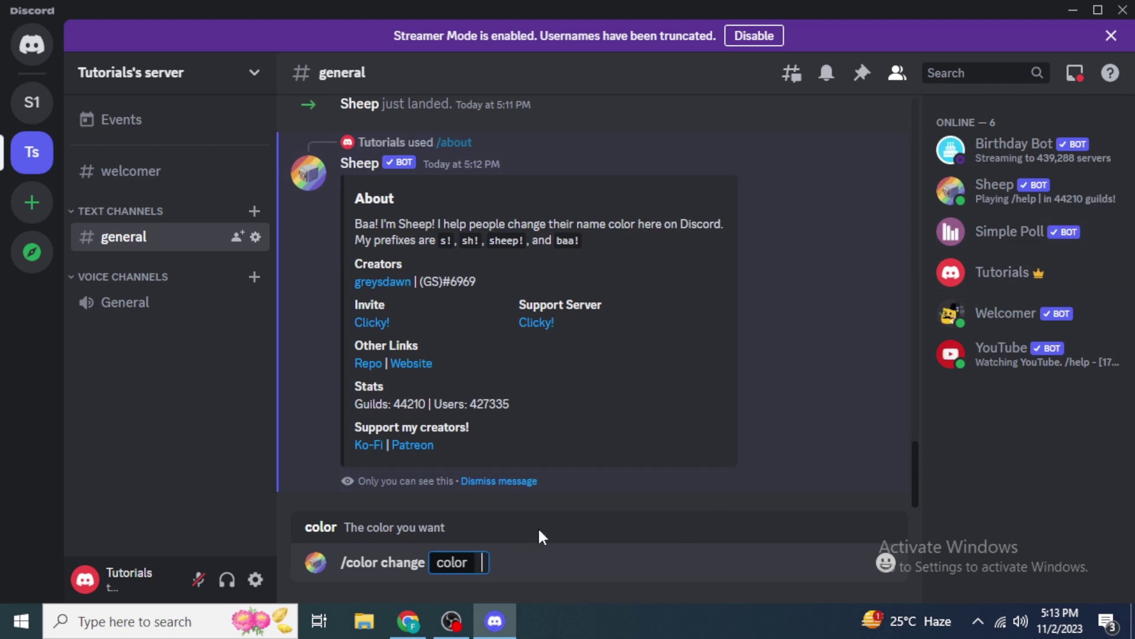
type("yellow")
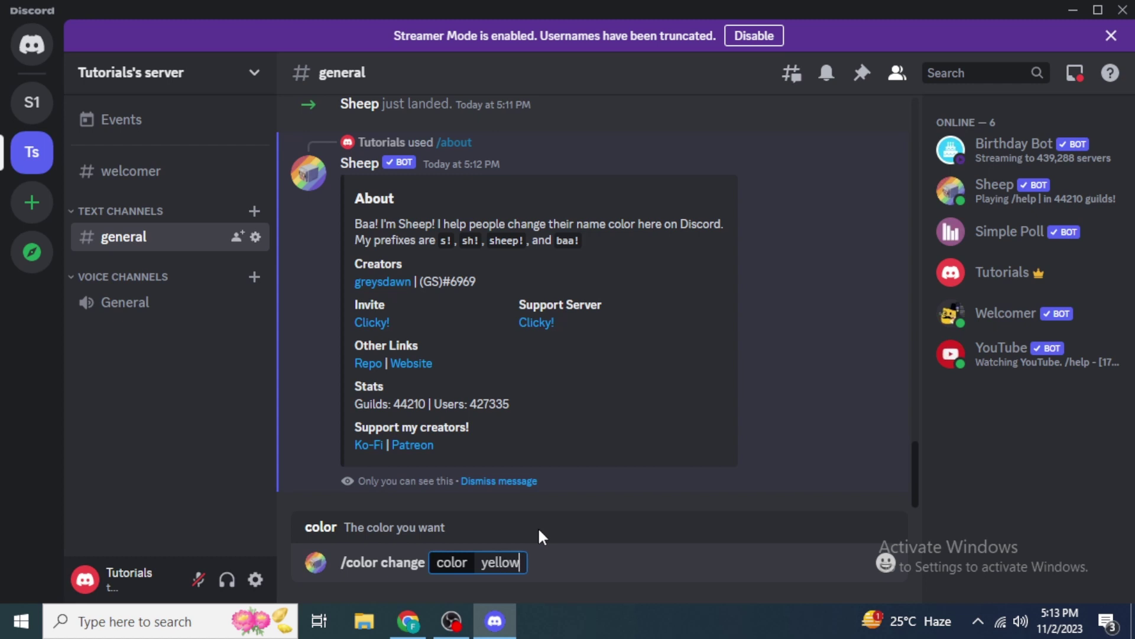
key("Return")
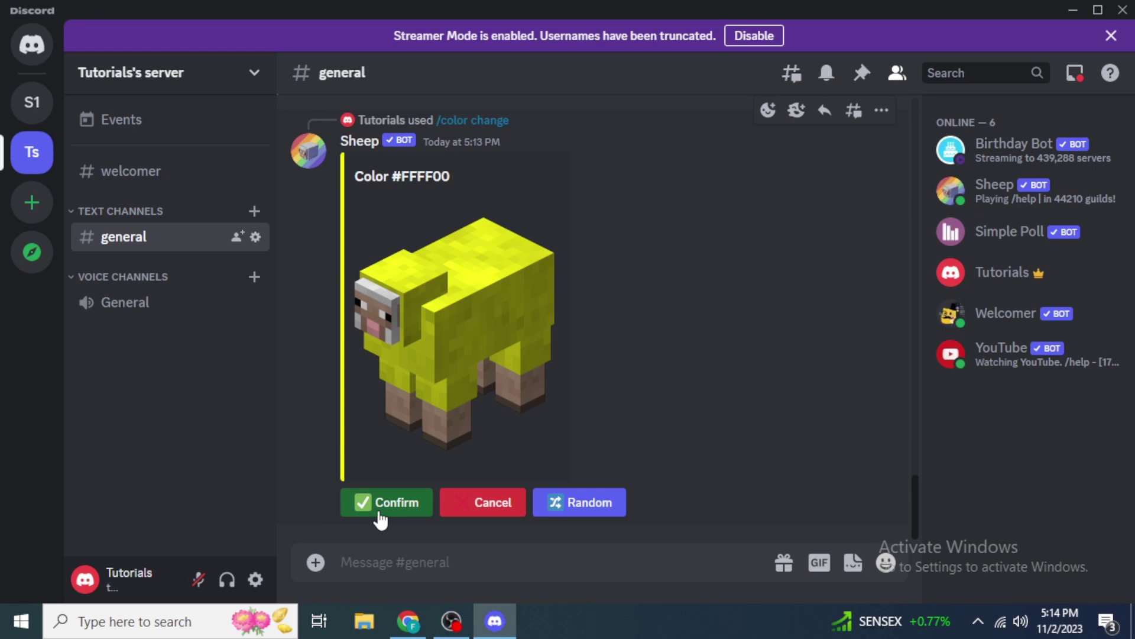
Confirm the #FFFF00 color and check Sheep's 'ERR: Missing Permissions' reply
left_click(380, 506)
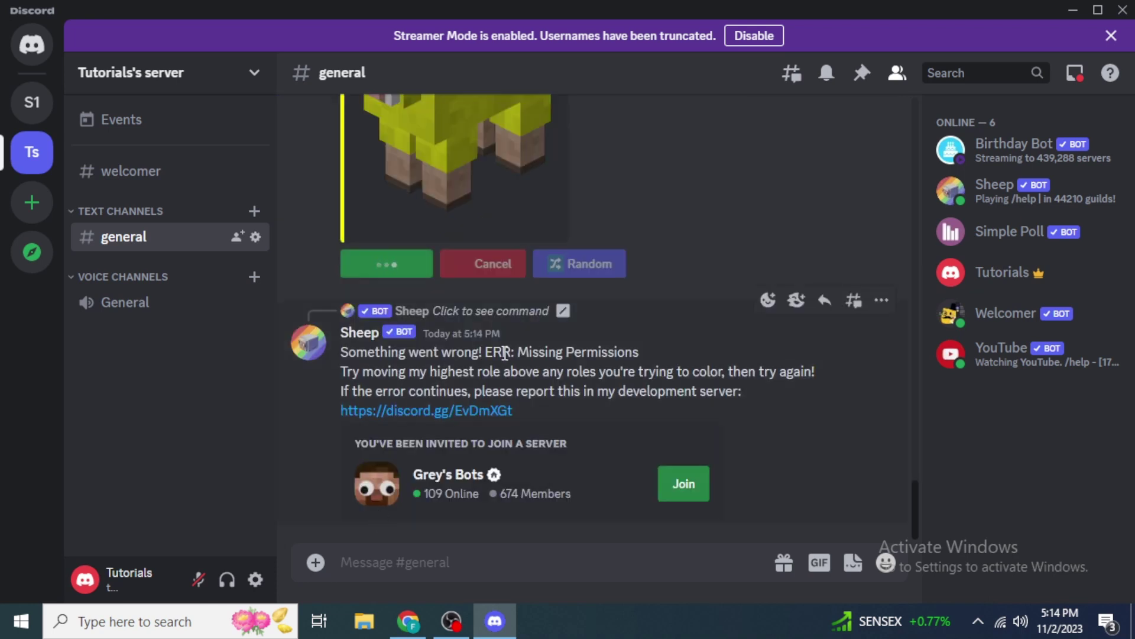
left_click_drag(518, 353, 630, 353)
left_click(629, 353)
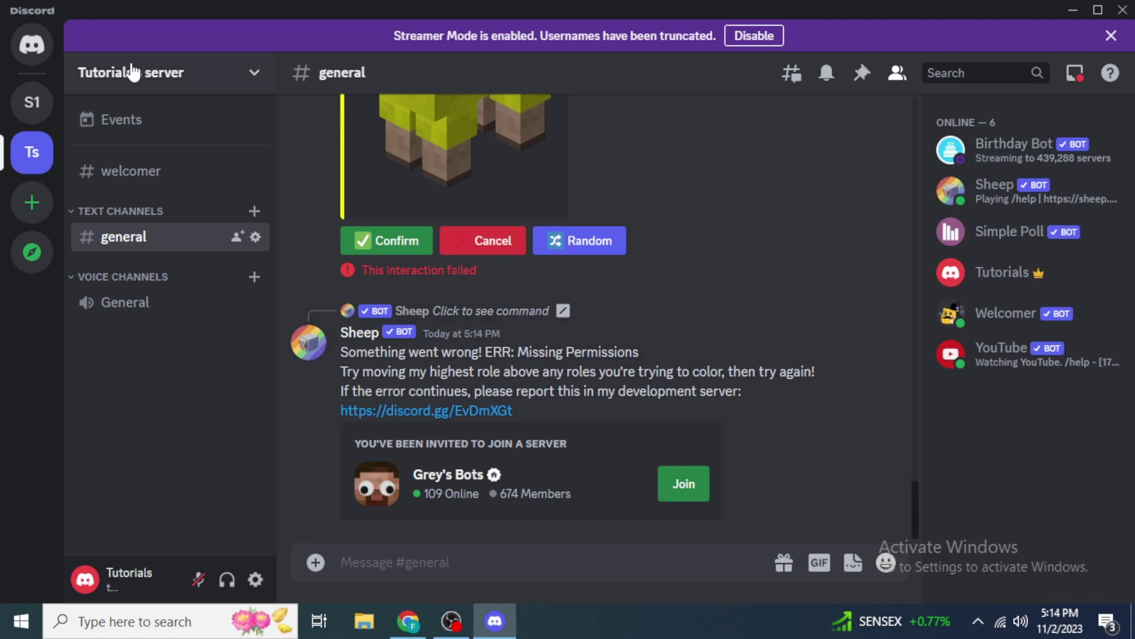
Open Server Settings > Roles and scroll down to the Sheep role below Simple Poll
left_click(144, 73)
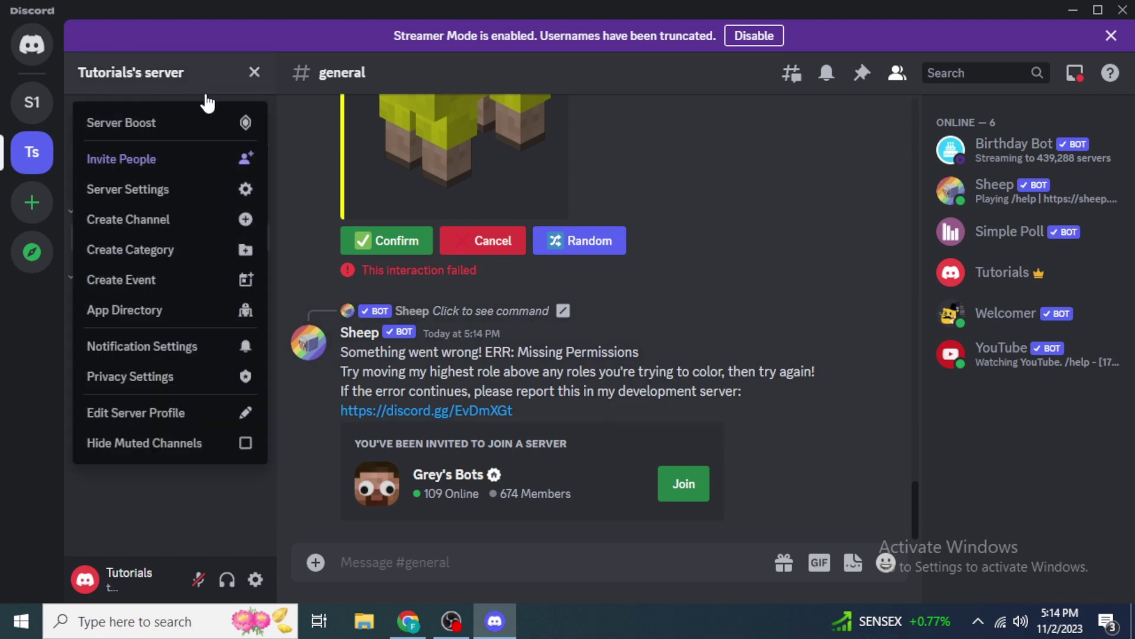
left_click(176, 194)
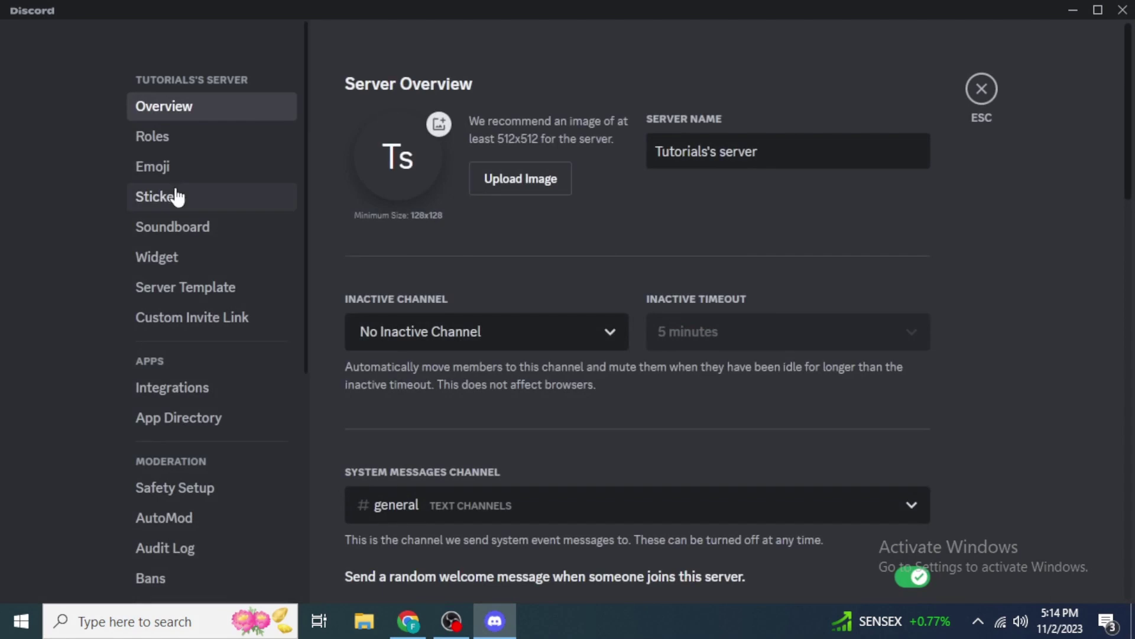
left_click(188, 142)
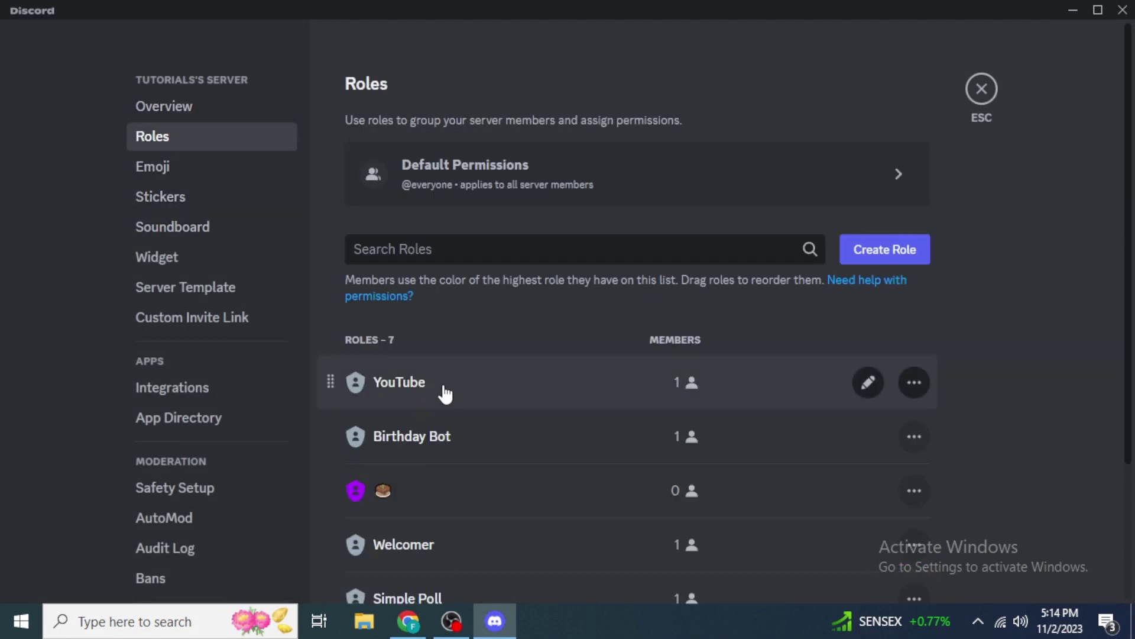
scroll(441, 395, "down", 1)
scroll(439, 399, "down", 2)
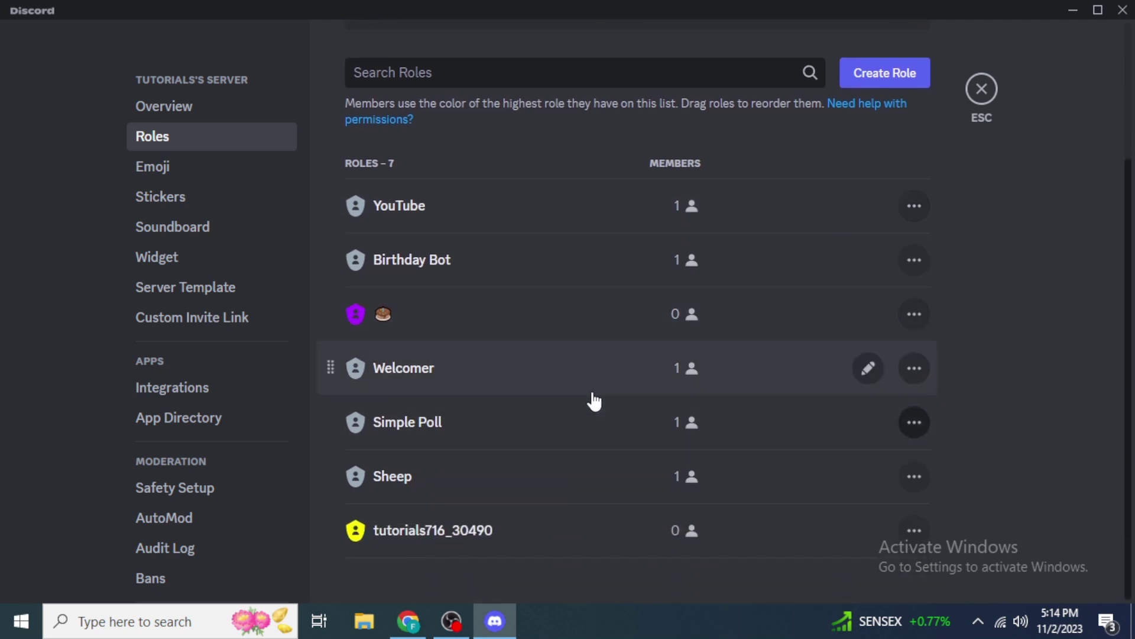
In the Sheep role's permissions, turn on Manage Channels and Manage Server
left_click(408, 482)
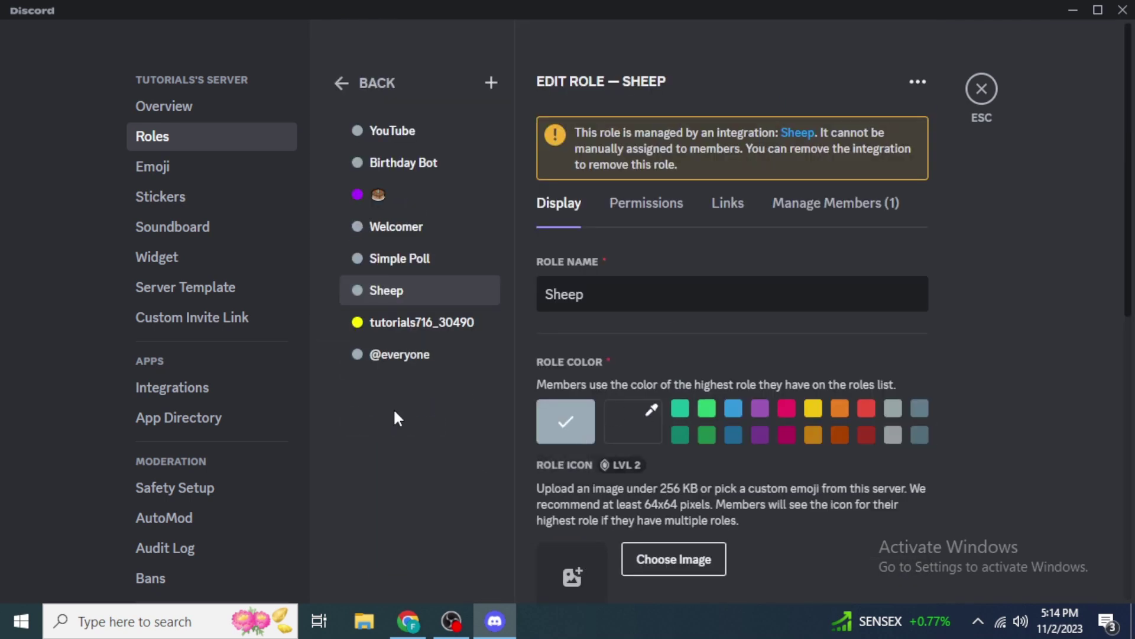
left_click(639, 218)
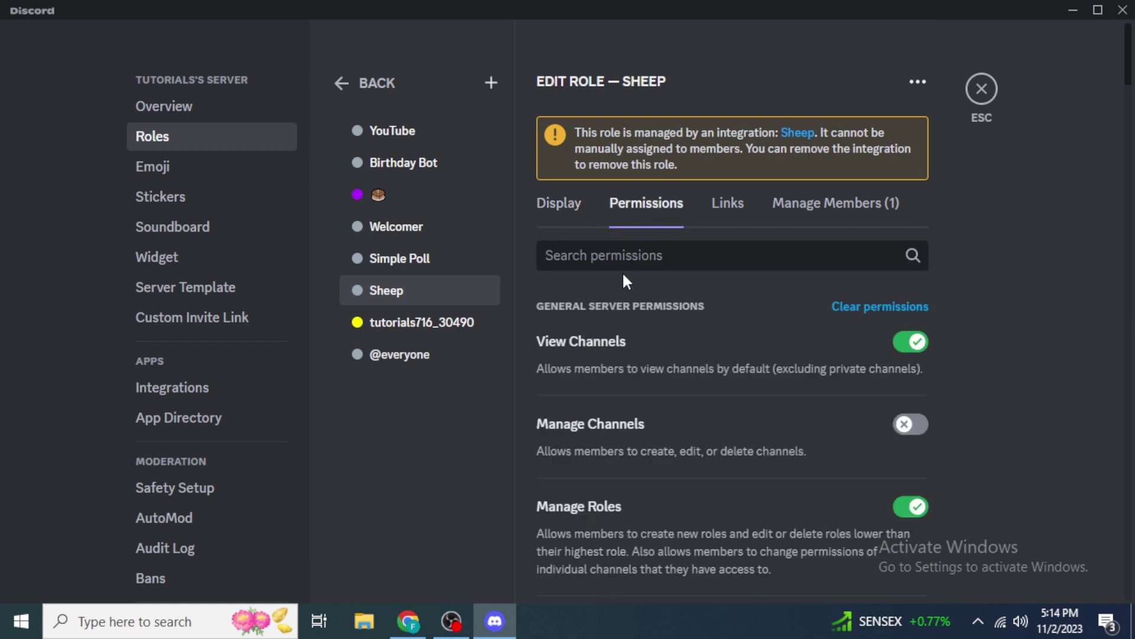
scroll(694, 405, "down", 2)
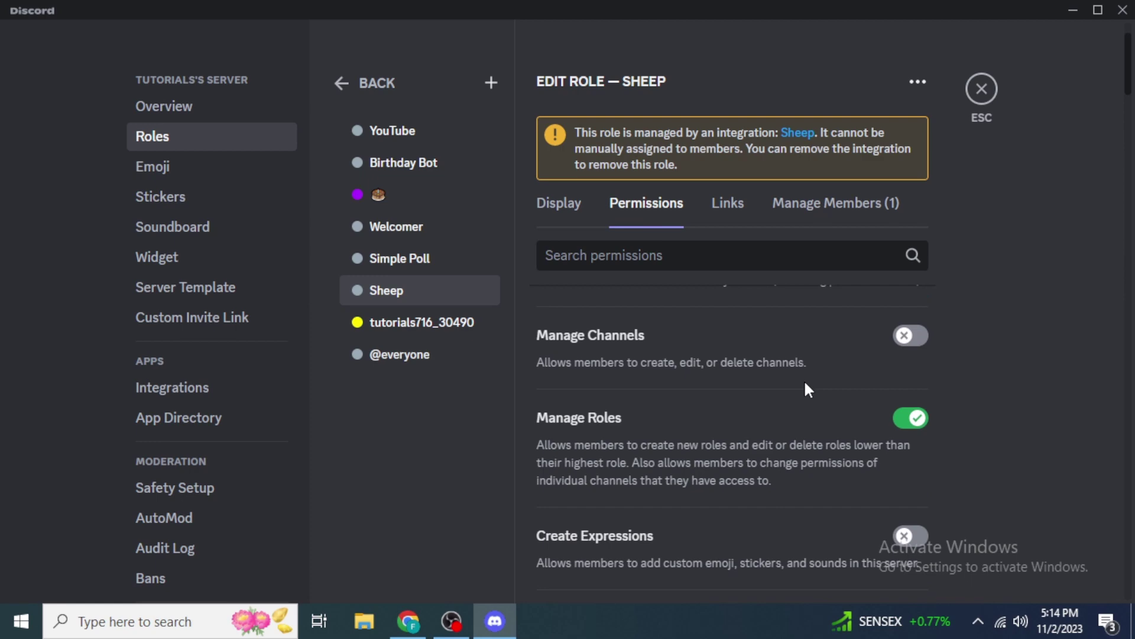
left_click(910, 336)
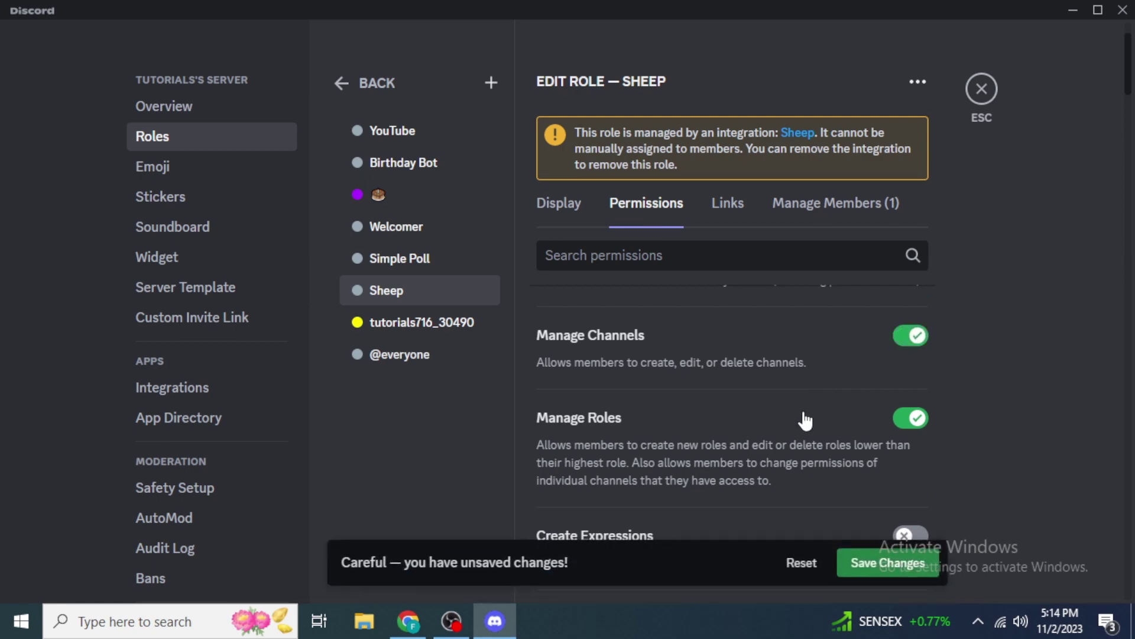
scroll(816, 417, "down", 6)
left_click(915, 388)
Enable Read Message History for the Sheep role, save the changes, and return to #general
scroll(867, 406, "down", 15)
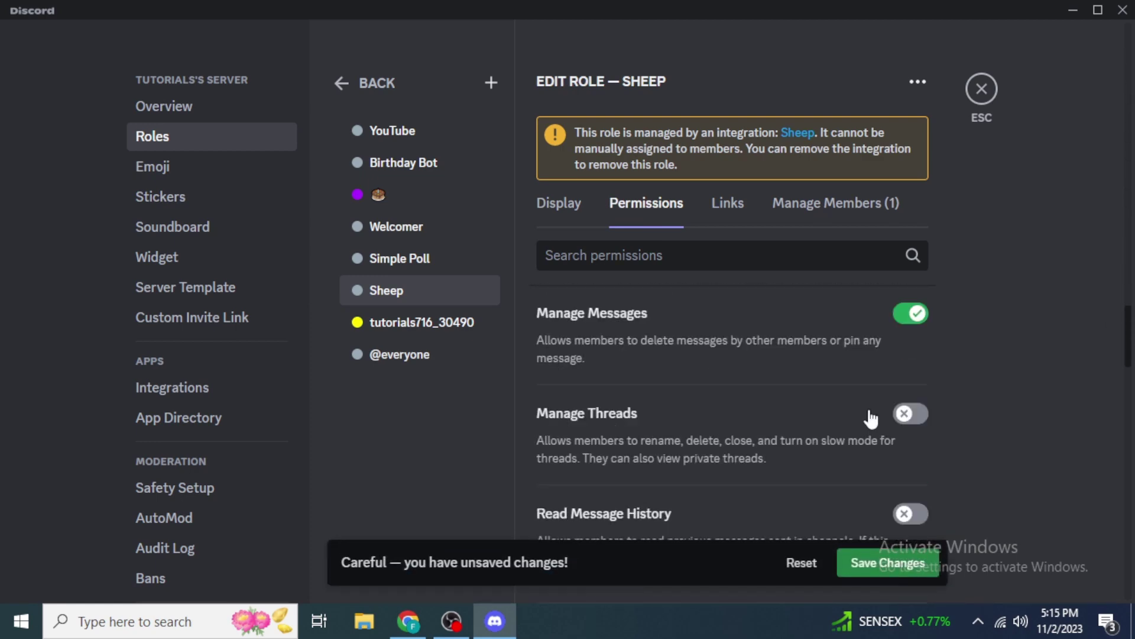
scroll(869, 419, "down", 5)
scroll(869, 419, "up", 10)
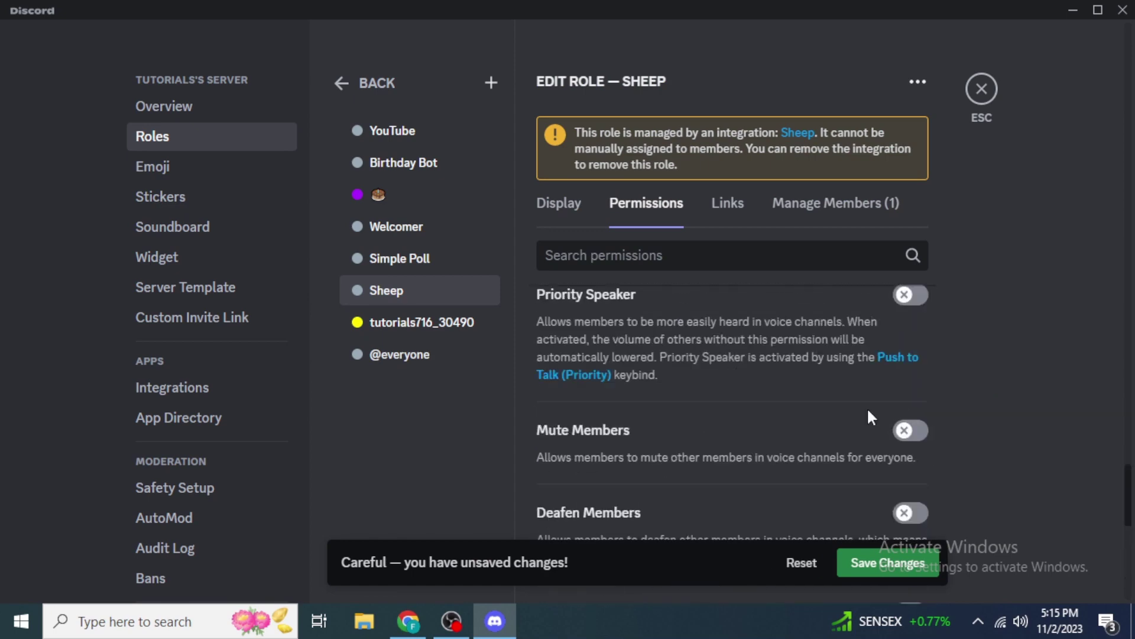
scroll(870, 418, "up", 4)
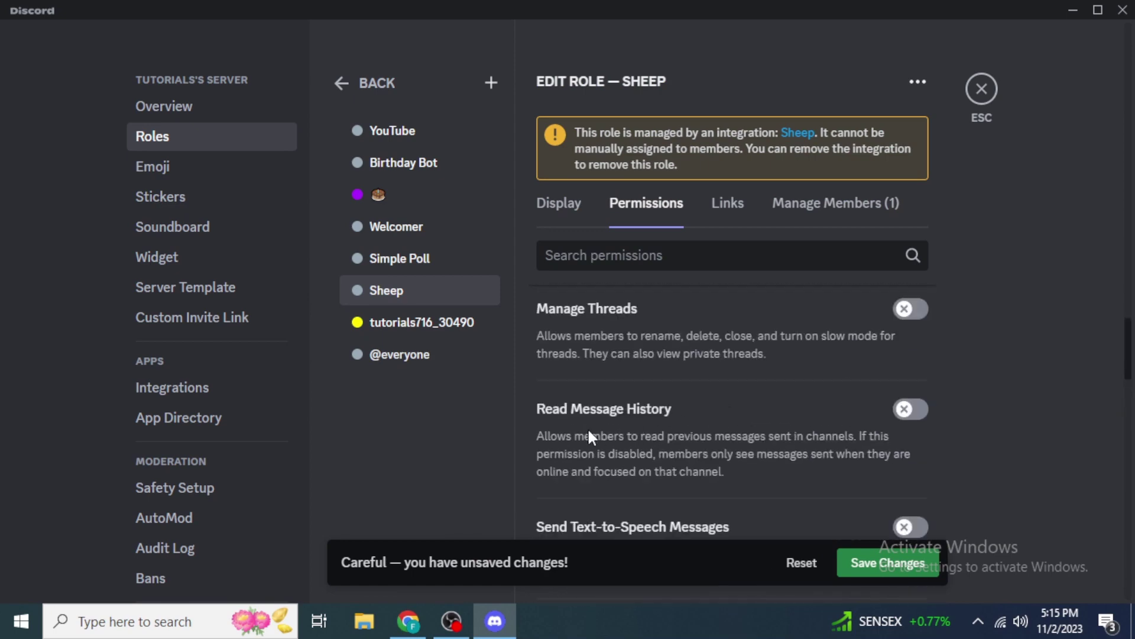
left_click(911, 410)
left_click(878, 565)
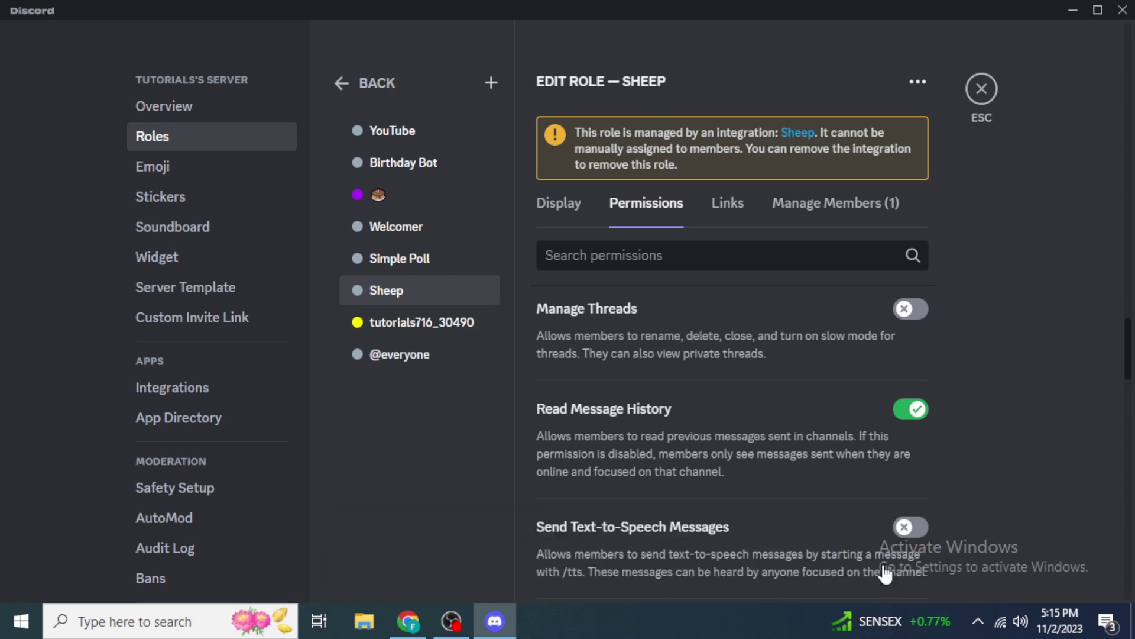
left_click(983, 90)
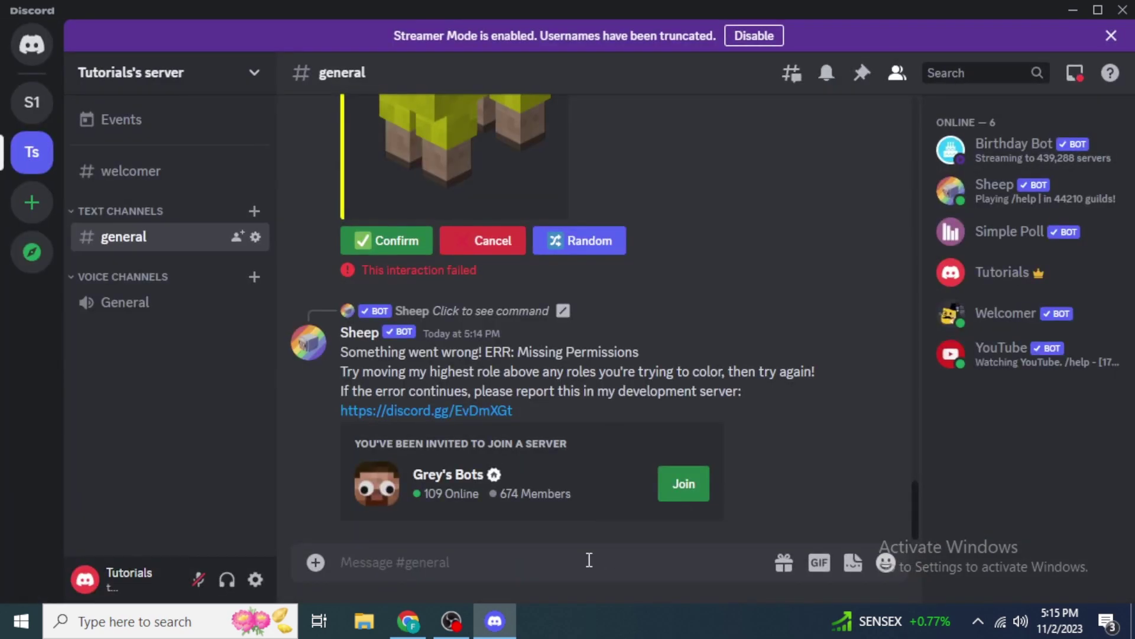
Resend /color change with the color option set to yellow
type("/vo")
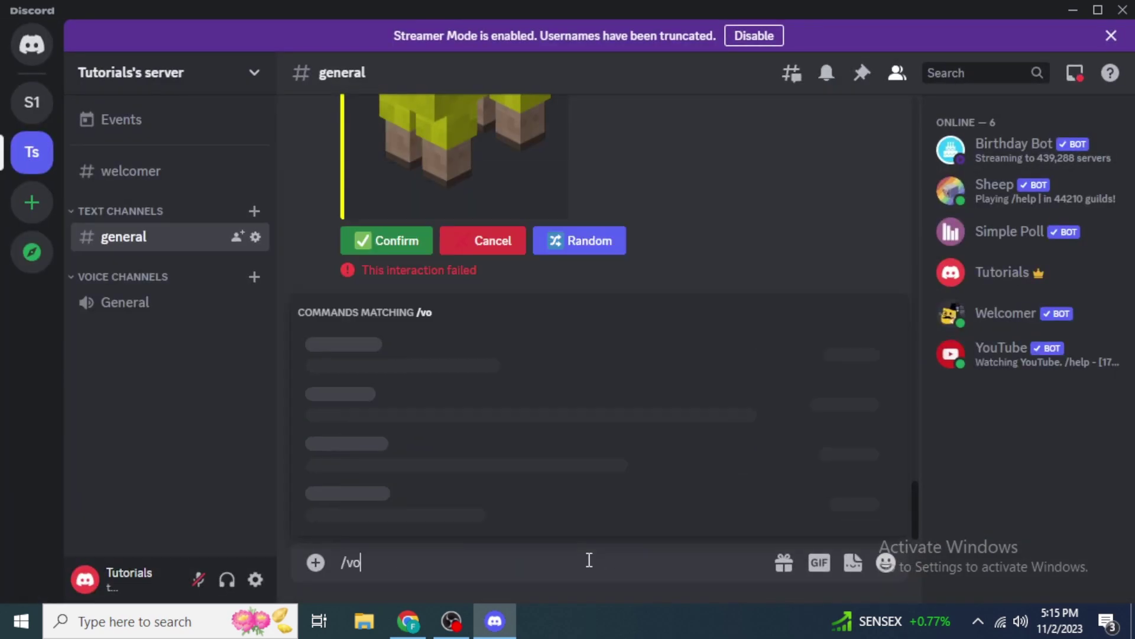
type("lor")
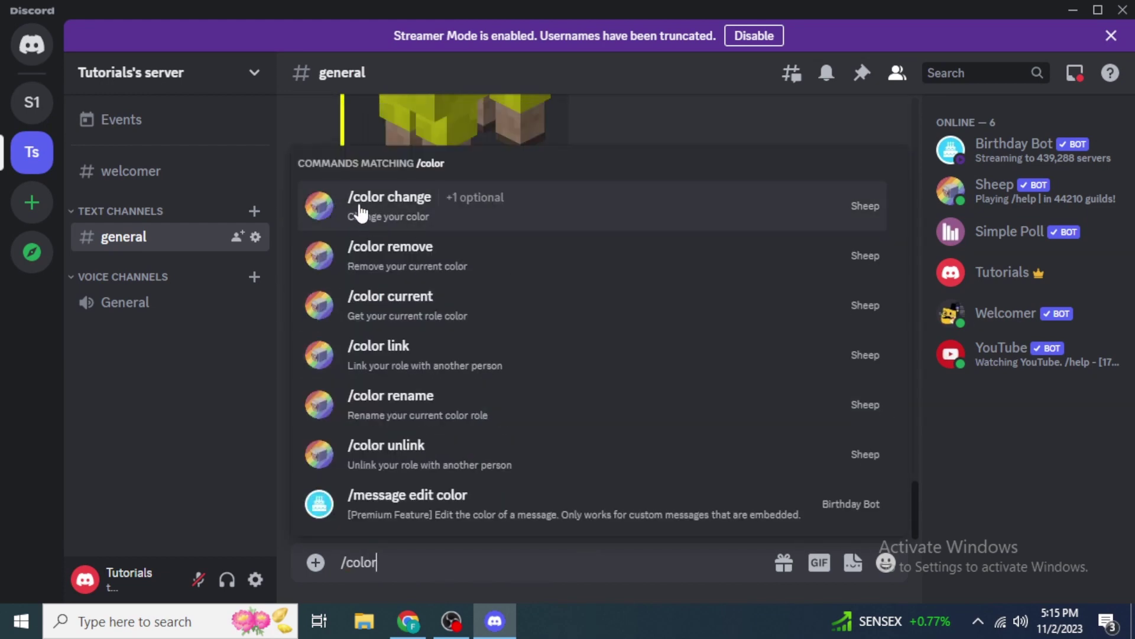
left_click(349, 213)
left_click(371, 489)
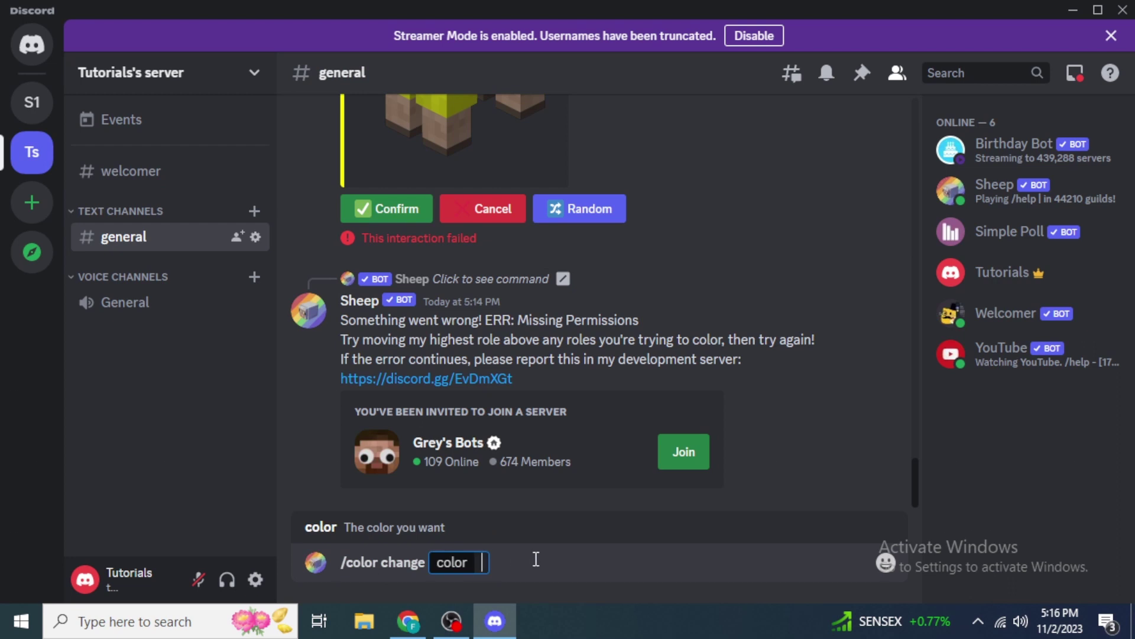
type("yello")
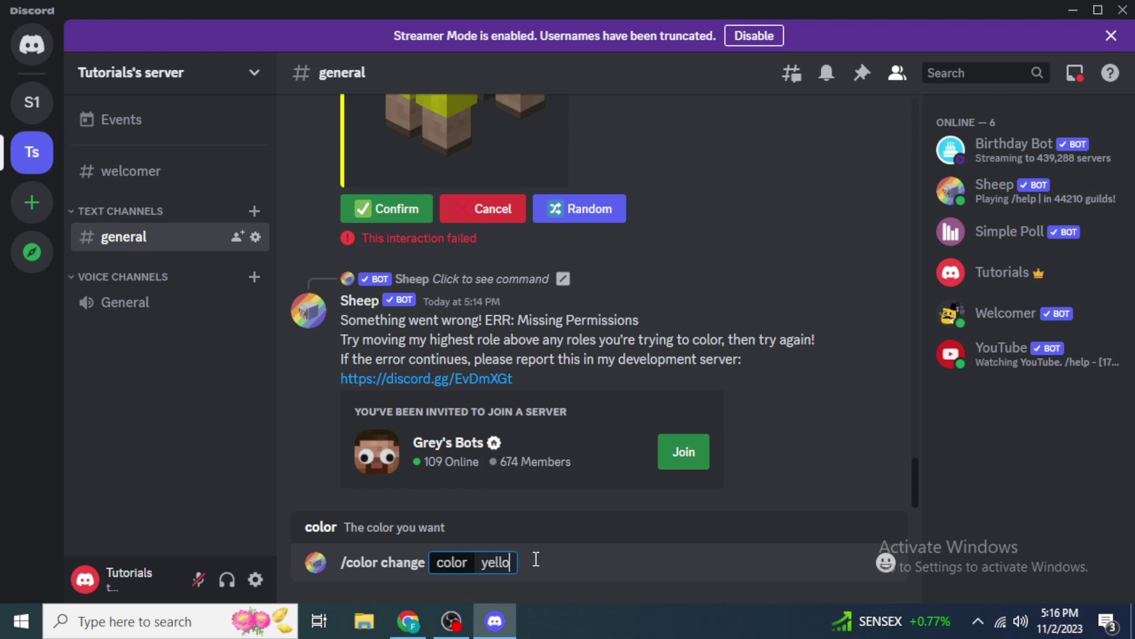
type("w")
key("Return")
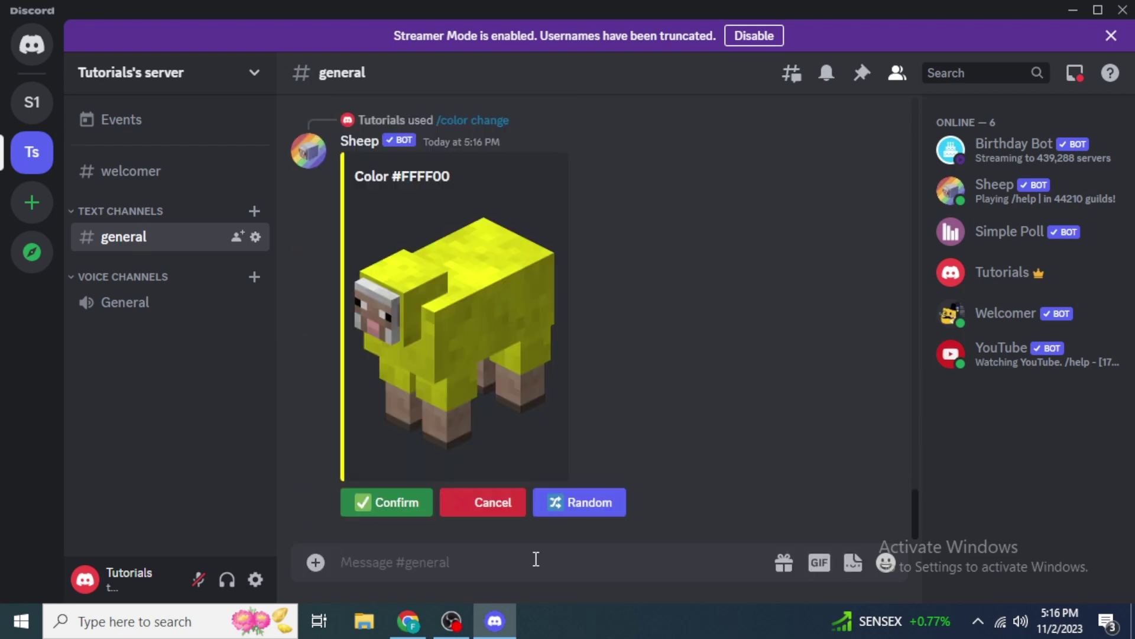
Confirm the yellow #FFFF00 preview so Sheep reports the color changed to #ffff00
left_click(380, 516)
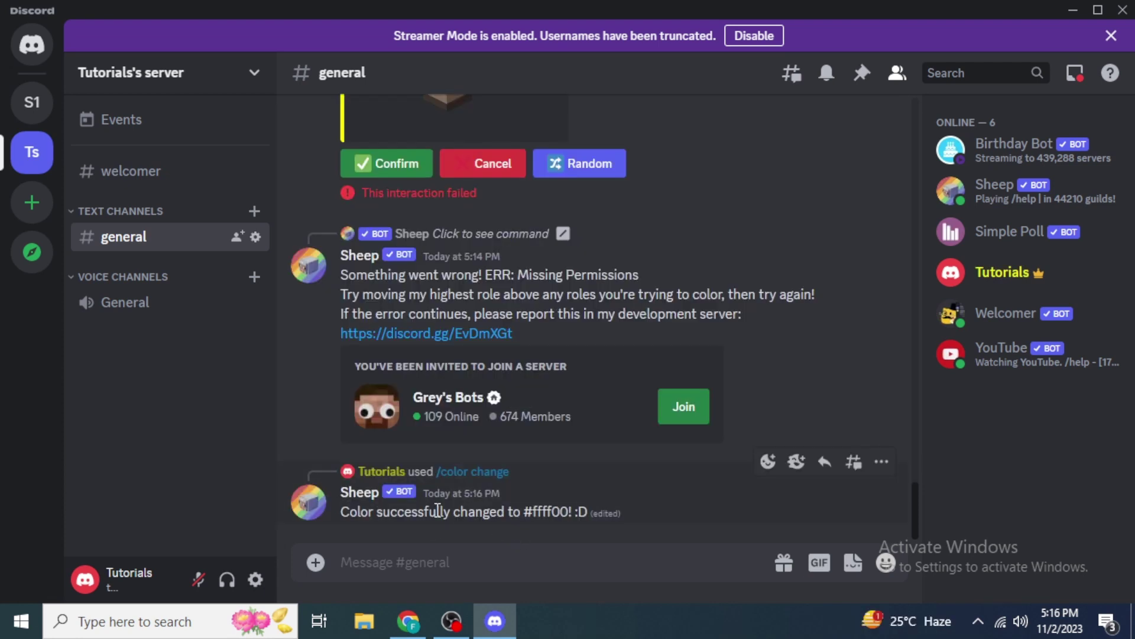